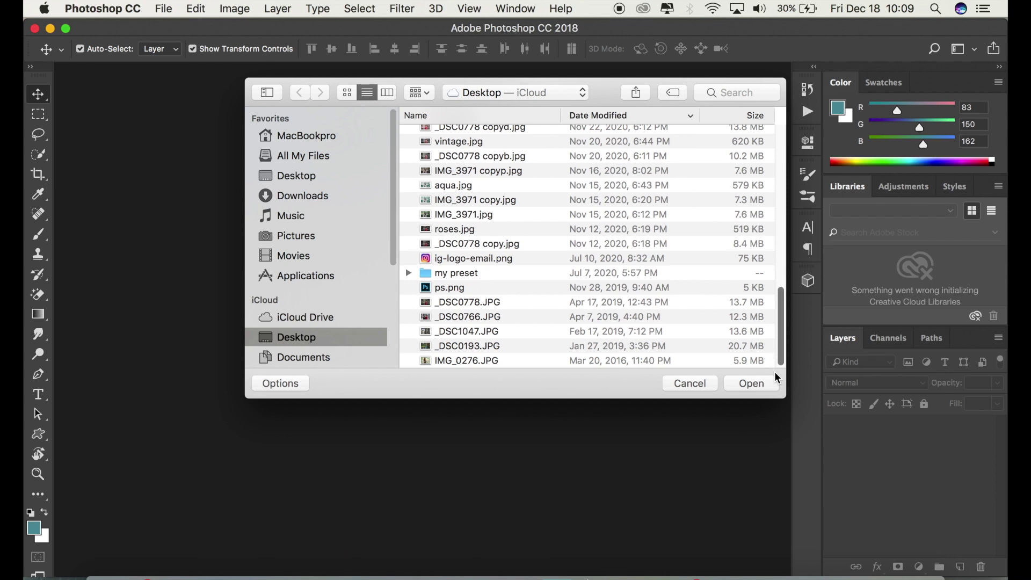
- Open the photo IMG_0276.JPG and duplicate its Background layer
left_click(490, 364)
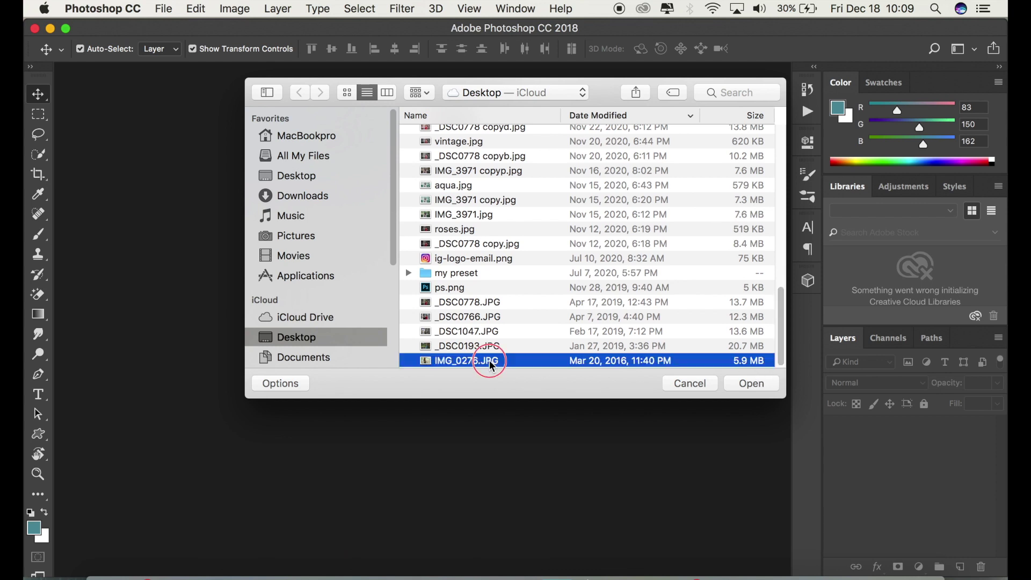
left_click(748, 384)
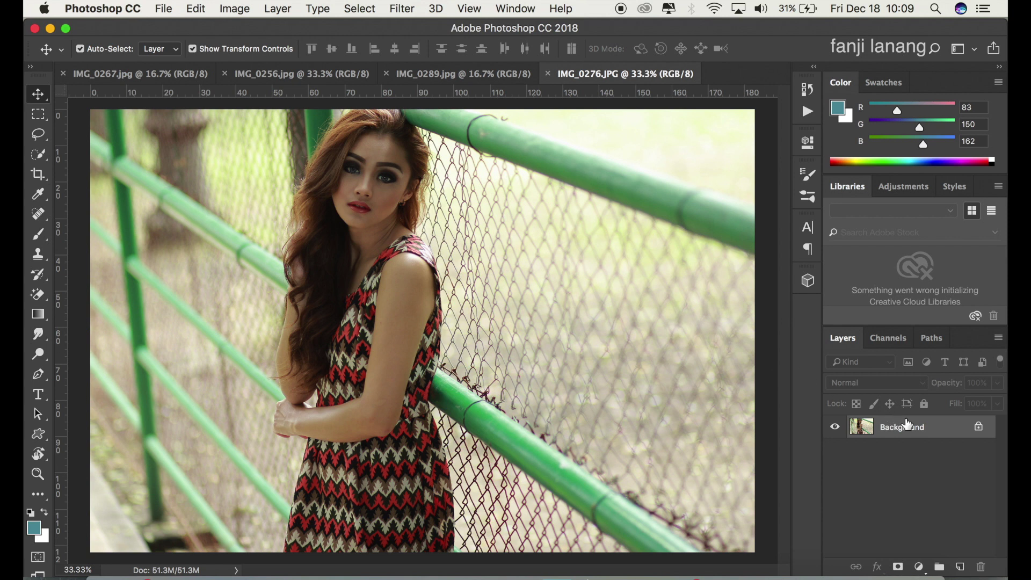
left_click_drag(926, 431, 963, 564)
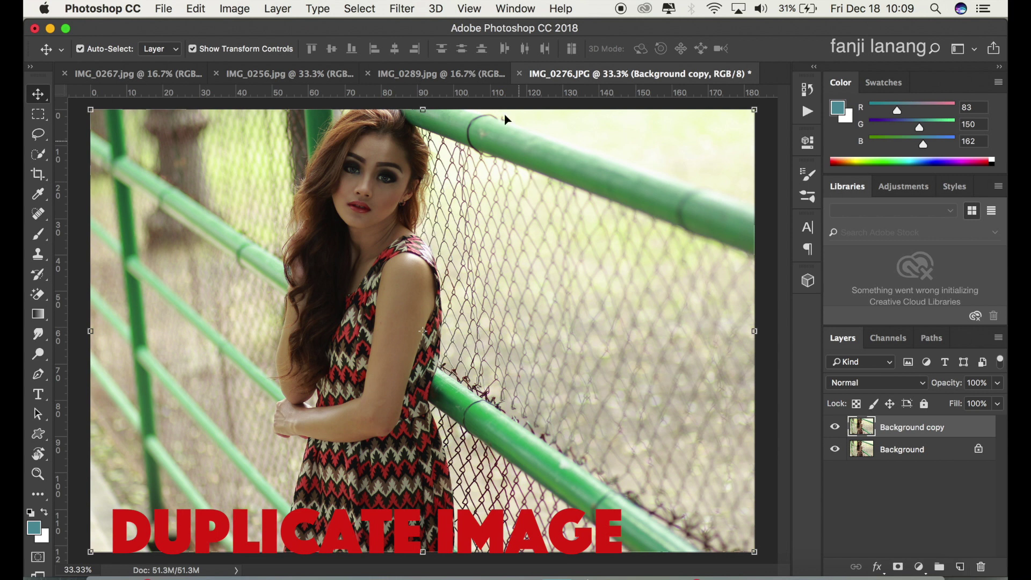
- Open the Camera Raw Filter on the duplicated layer and set Temperature to -5 and Exposure to +0.65
left_click(414, 7)
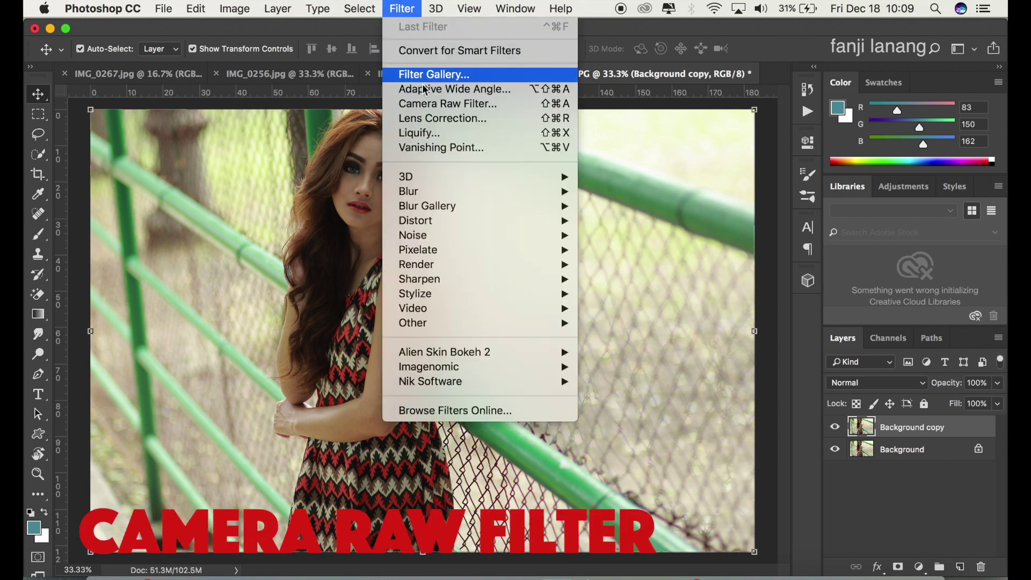
left_click(424, 103)
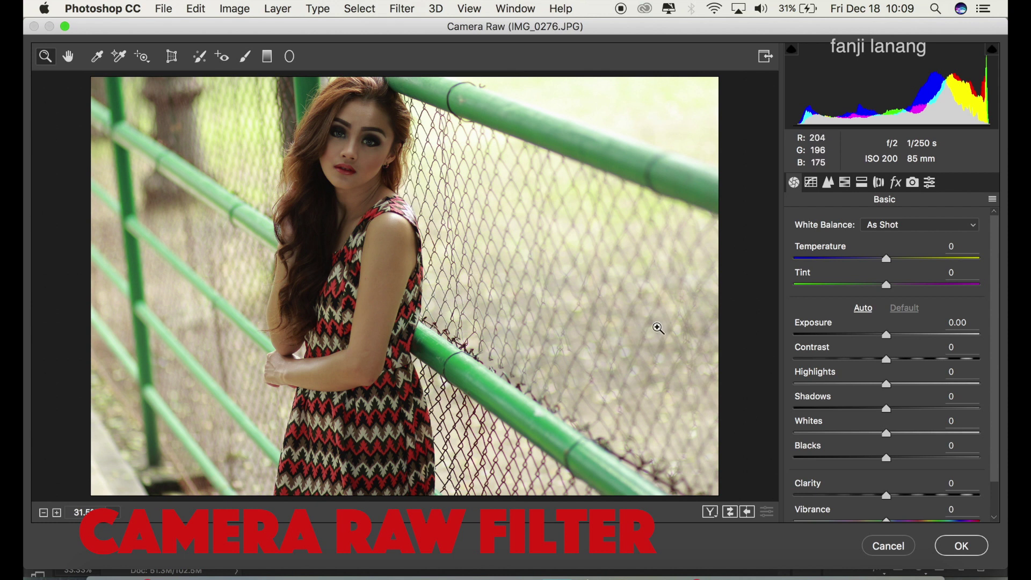
left_click(888, 260)
left_click_drag(887, 260, 881, 266)
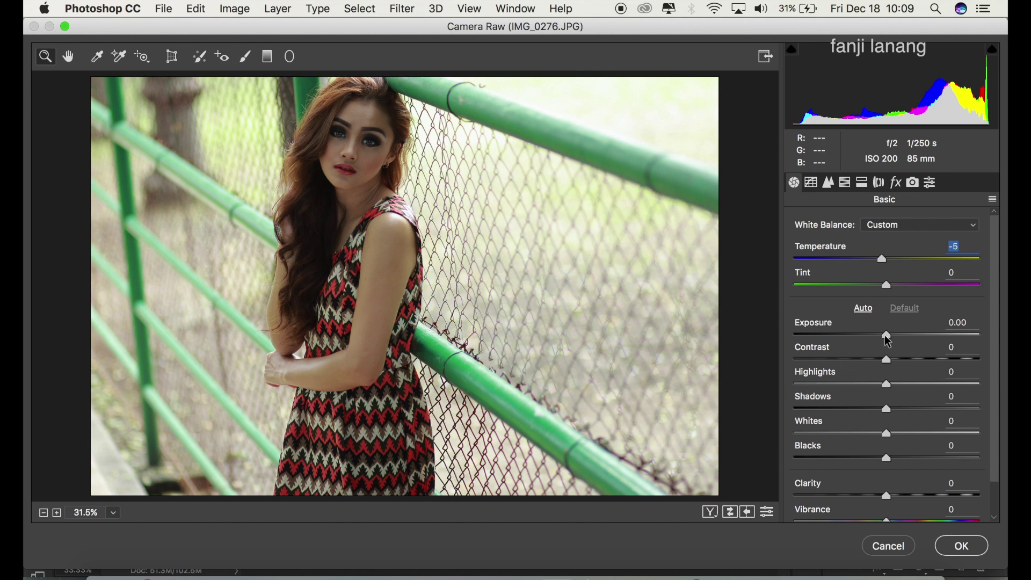
left_click_drag(898, 336, 900, 337)
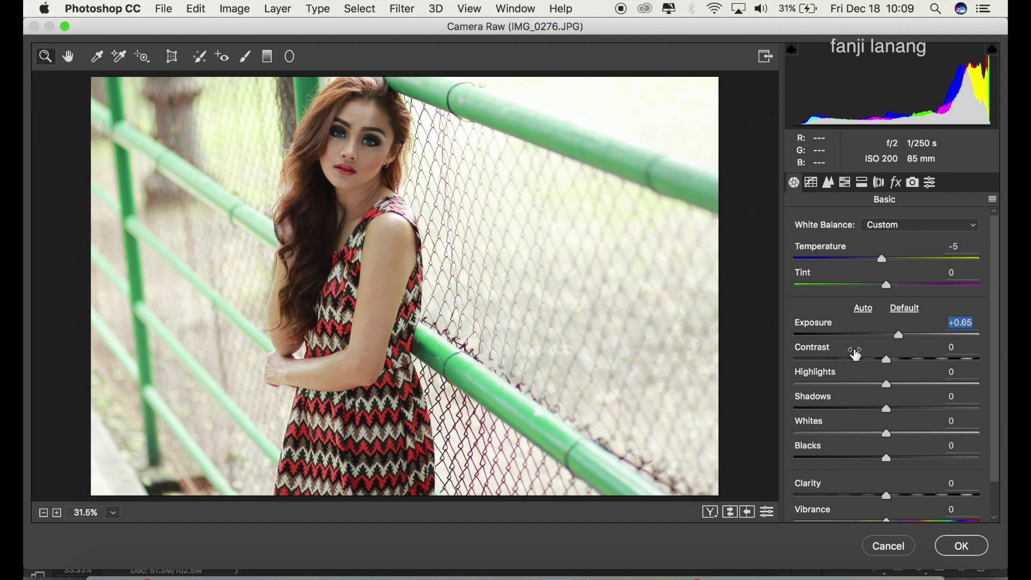
- Lower both Contrast and Highlights to -60 in the basic adjustments
left_click(836, 362)
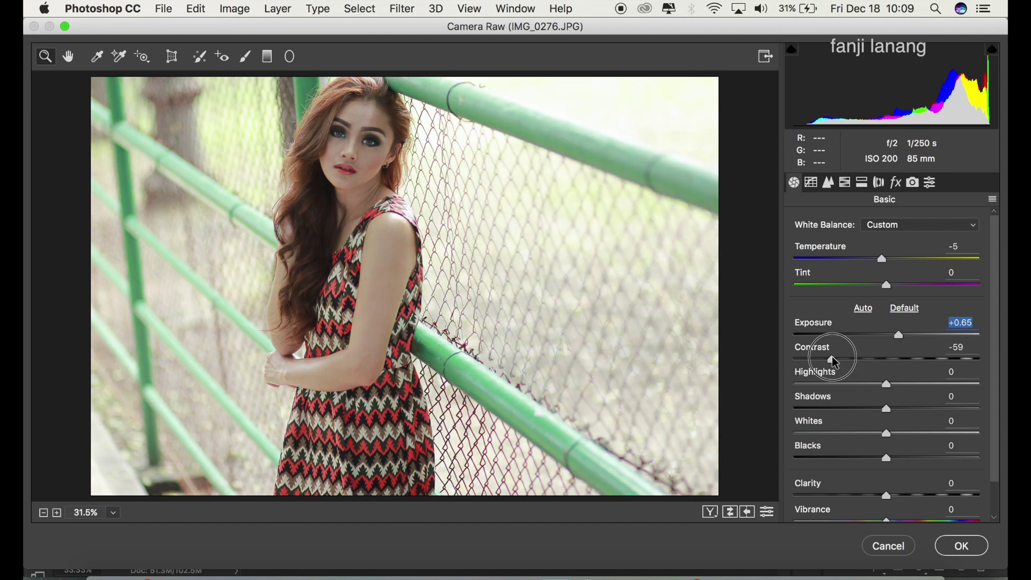
left_click_drag(831, 357, 831, 359)
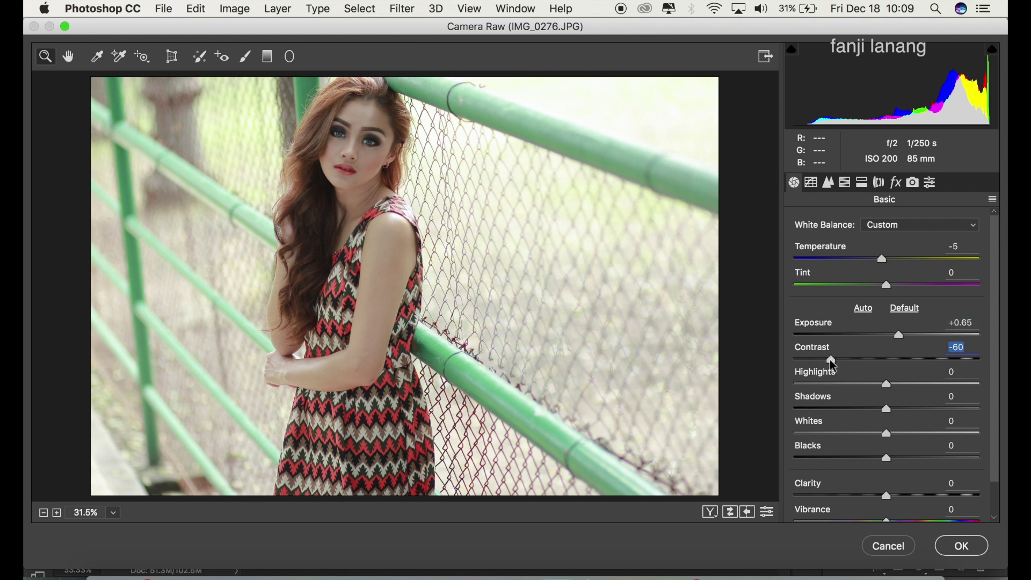
left_click(833, 384)
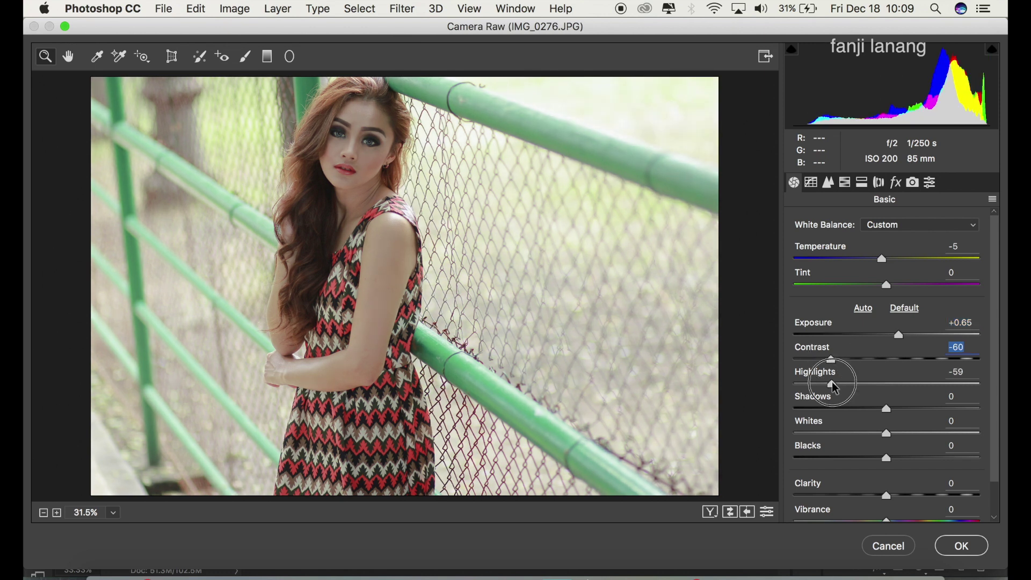
left_click_drag(835, 388, 836, 383)
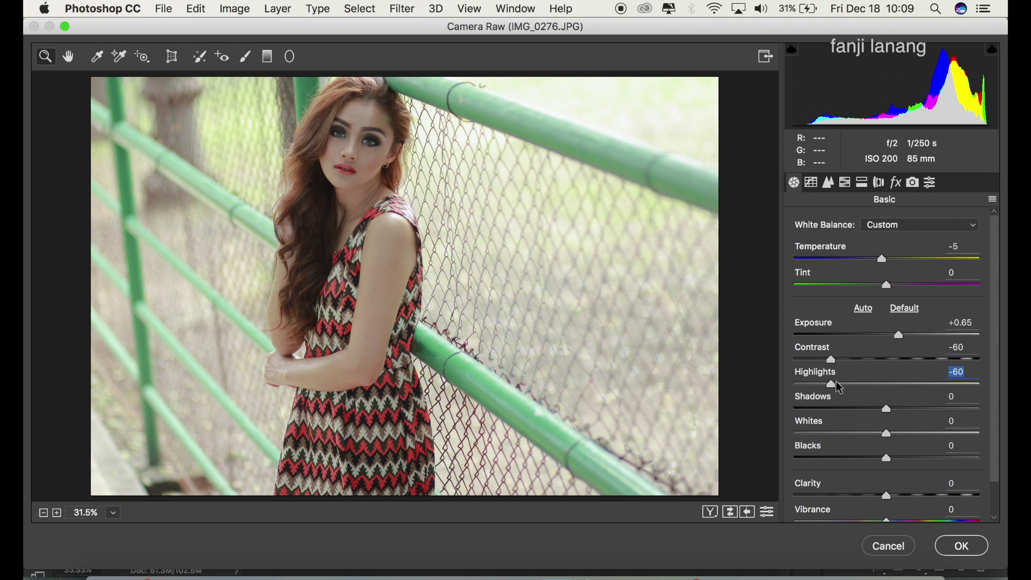
- Set Shadows to +60, Whites to -70 and Blacks to -50
left_click_drag(900, 411, 945, 422)
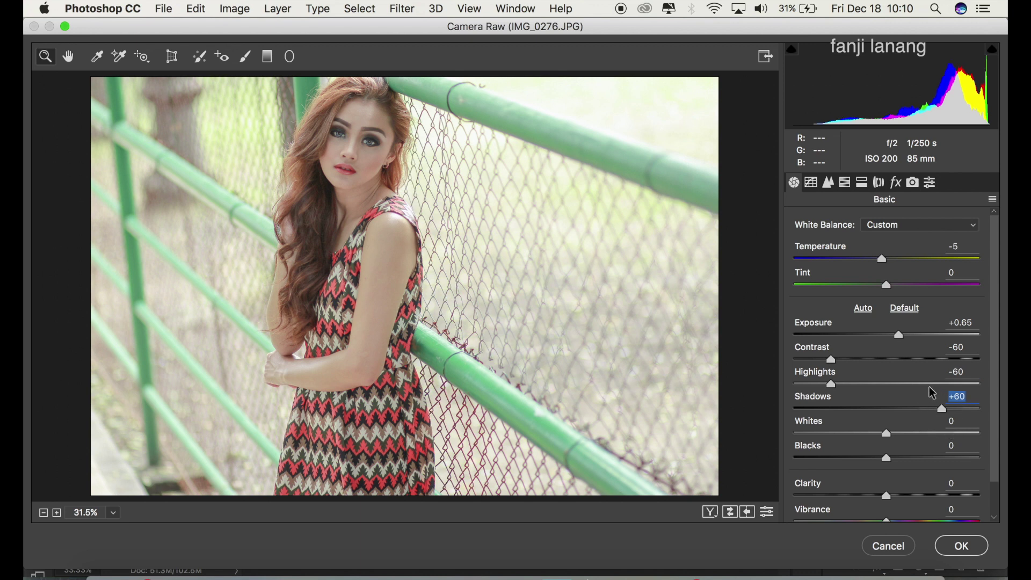
left_click_drag(820, 434, 824, 438)
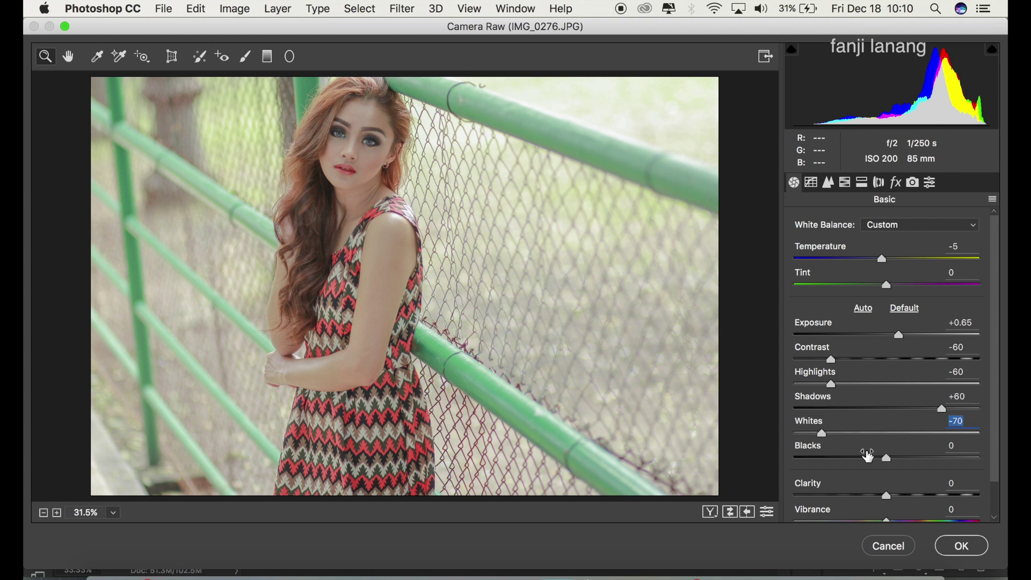
left_click_drag(858, 460, 844, 467)
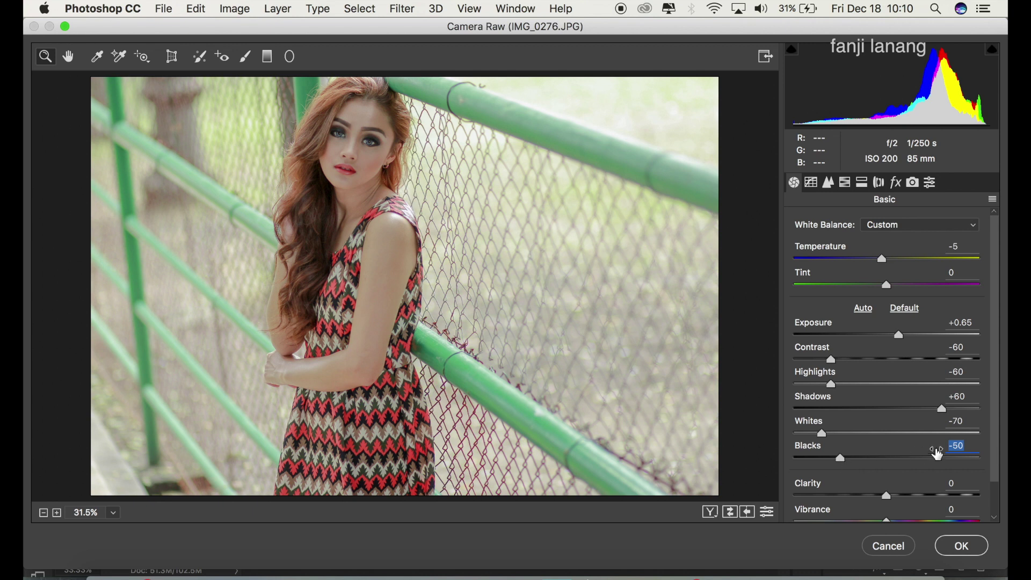
- Set Vibrance to +20 and Saturation to -10 in the basic adjustments
left_click_drag(992, 427, 985, 477)
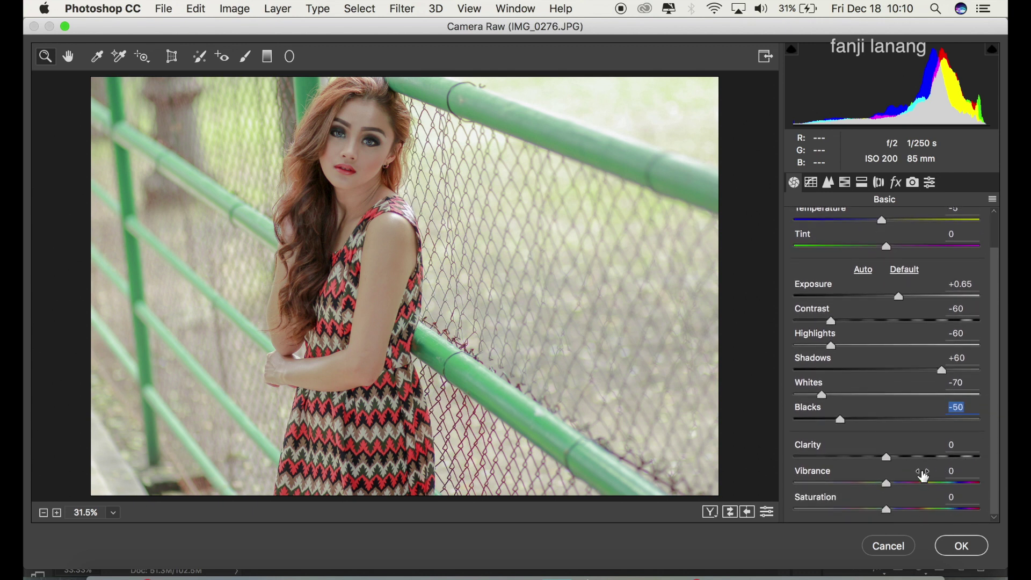
left_click(906, 485)
left_click_drag(906, 487, 880, 518)
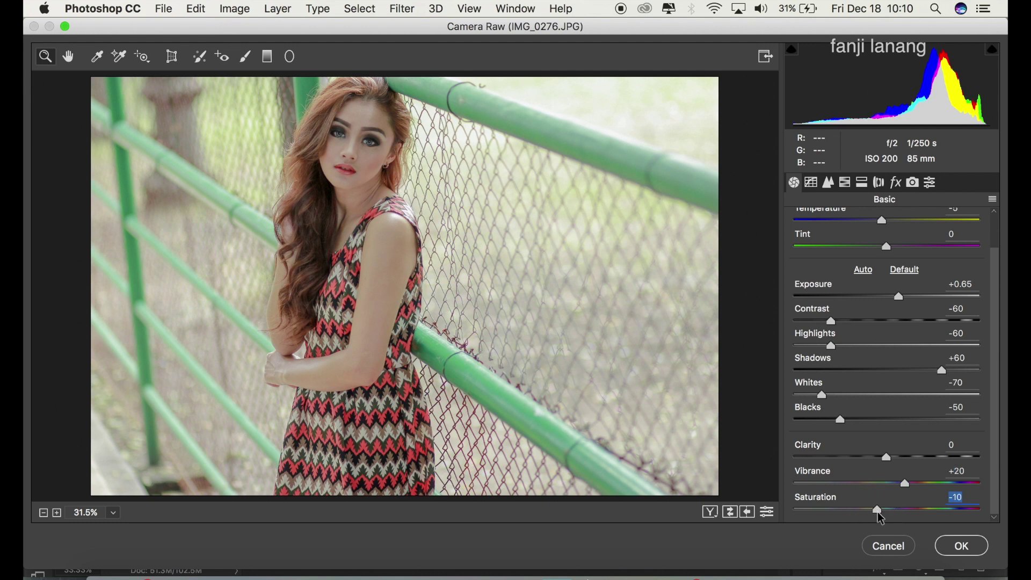
- Compare the photo before and after the basic adjustments, ending in the single-image view
left_click(710, 512)
left_click(710, 512)
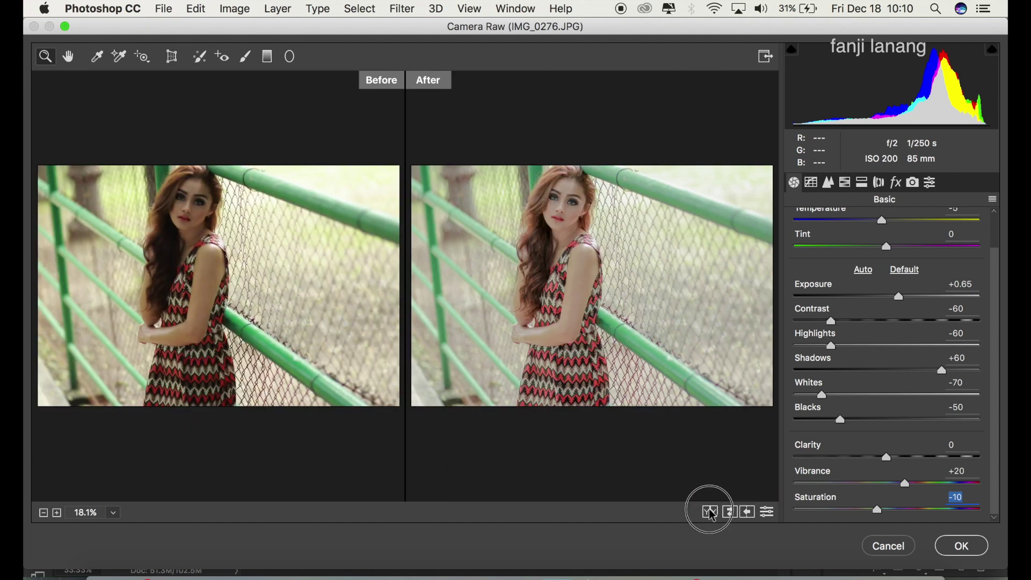
left_click(710, 512)
left_click(710, 512)
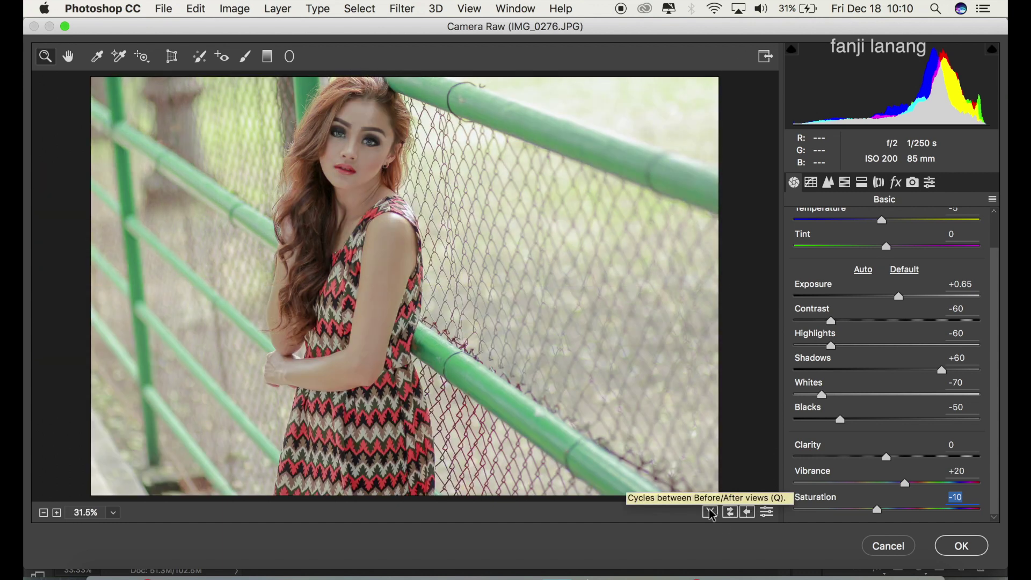
- Shape the RGB point tone curve with a shadow point at input 37, output 29 and a highlight point at input 207, output 216
left_click(813, 183)
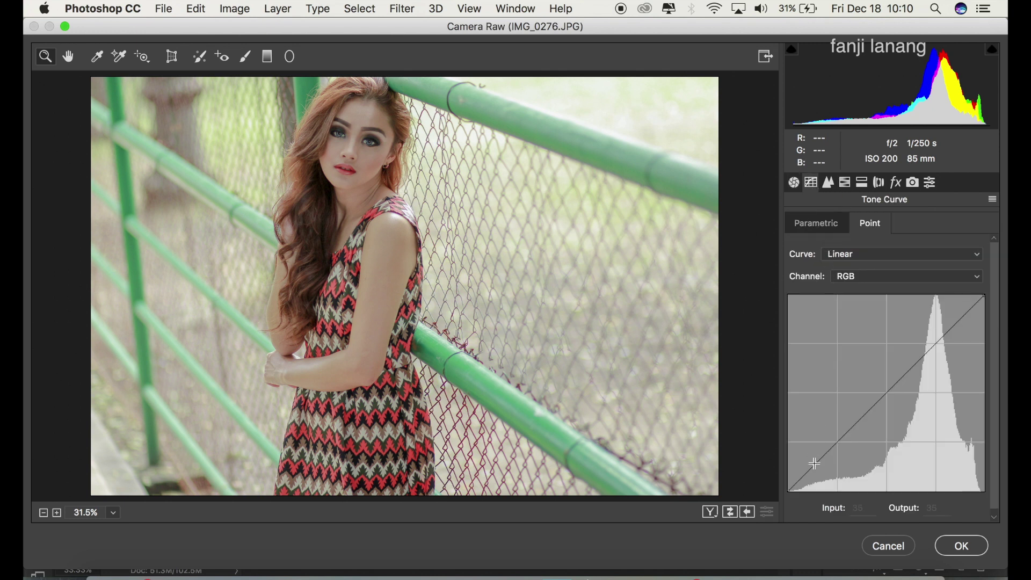
left_click_drag(815, 465, 816, 468)
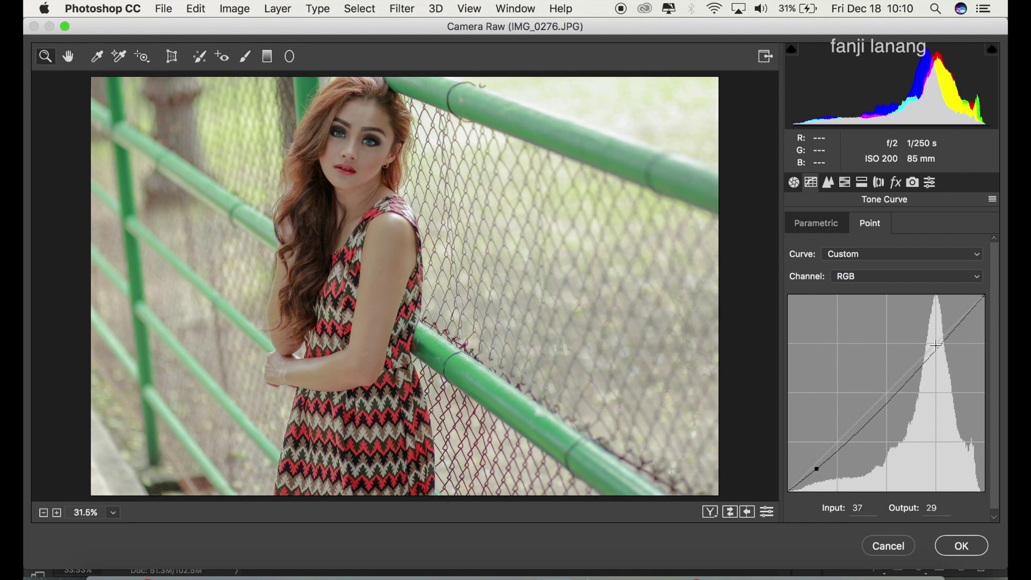
left_click_drag(948, 334, 947, 325)
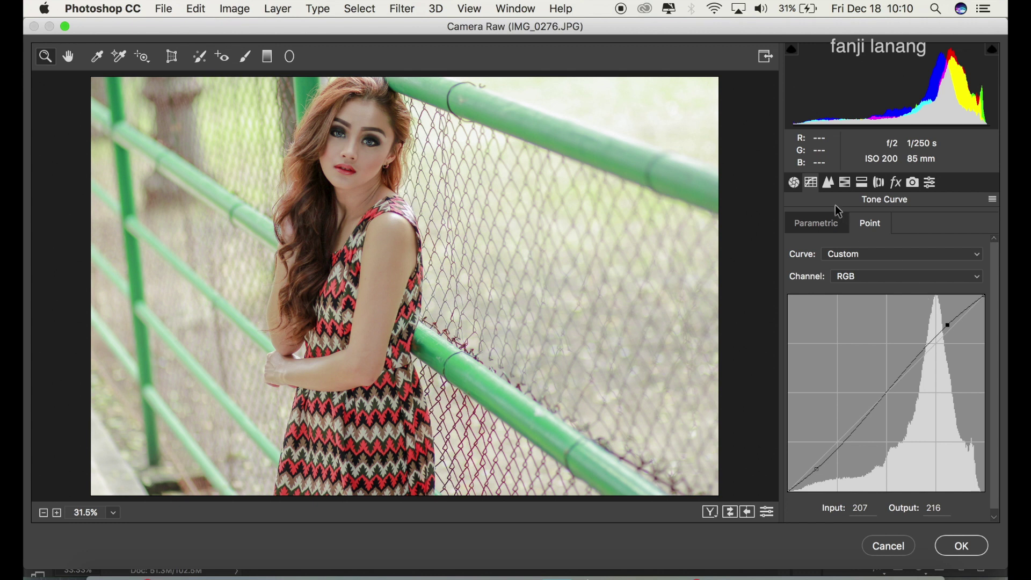
- In the HSL hue adjustments, set Reds to -5 and Yellows to -55
left_click(828, 184)
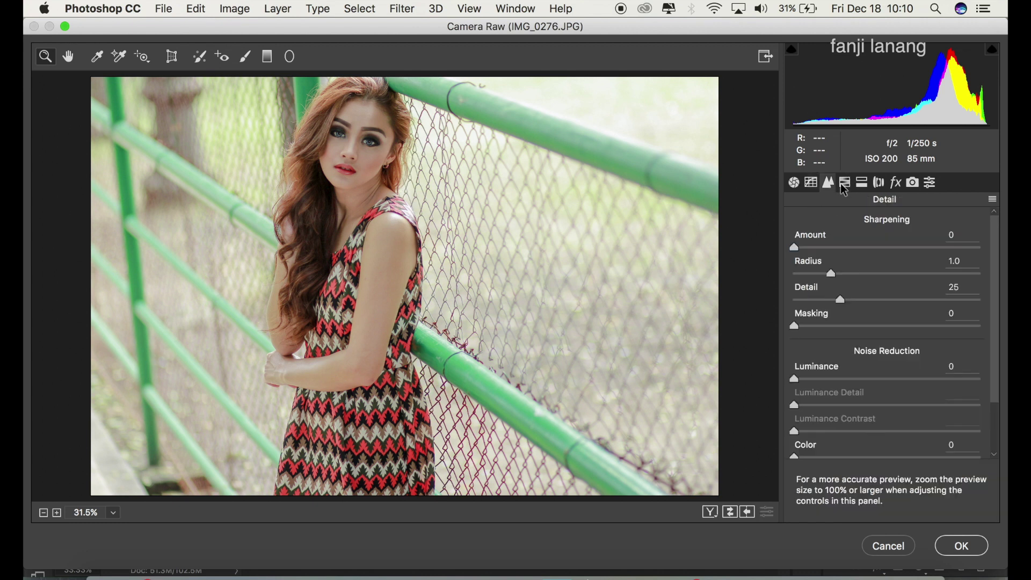
left_click(846, 185)
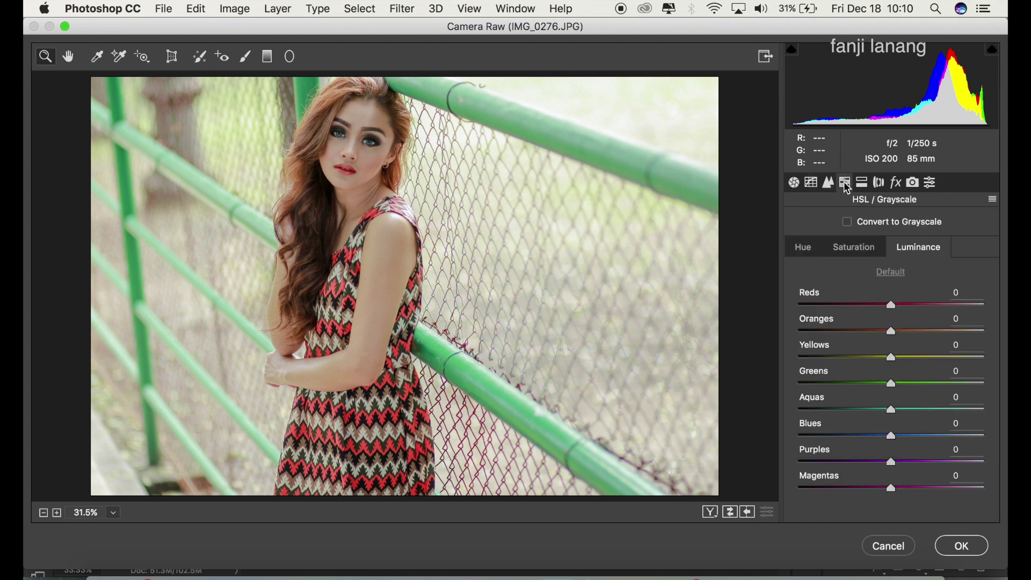
left_click(804, 248)
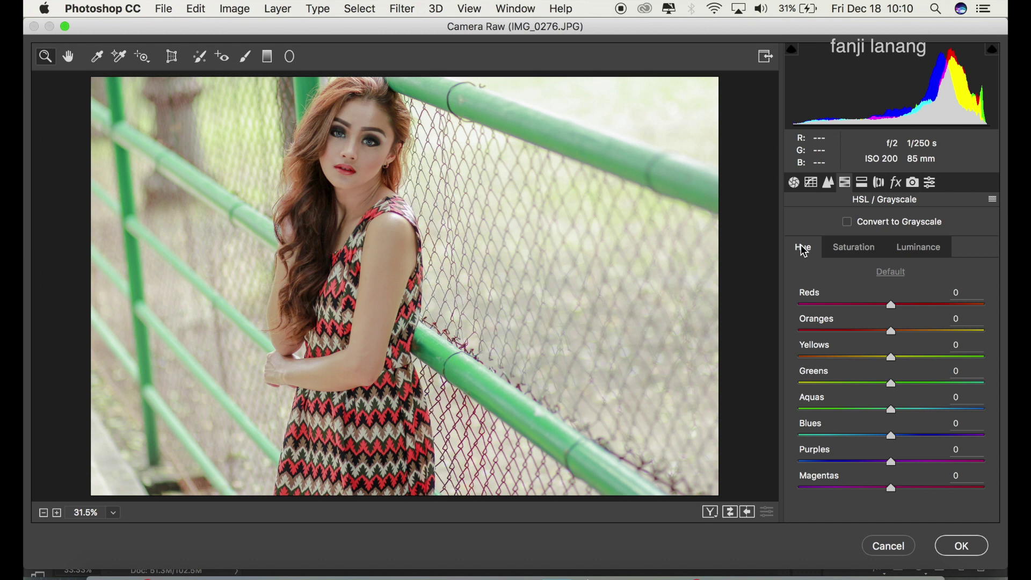
left_click(890, 307)
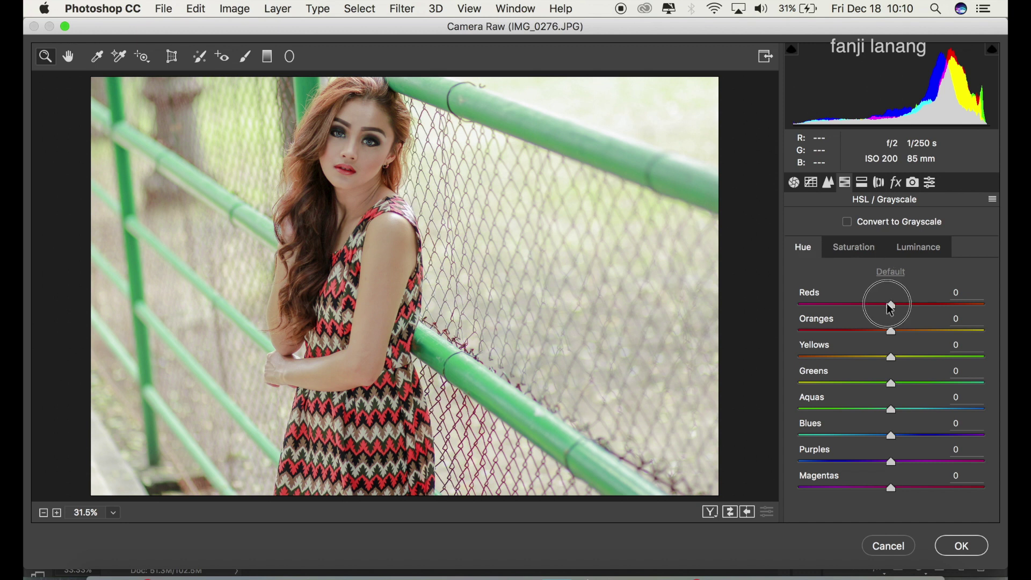
left_click_drag(887, 307, 882, 309)
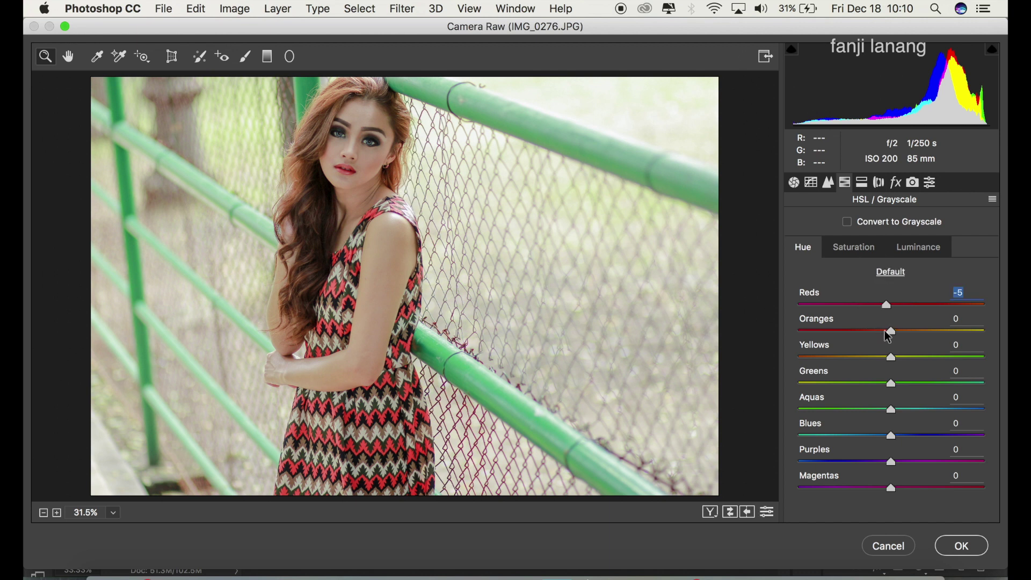
left_click_drag(856, 356, 844, 365)
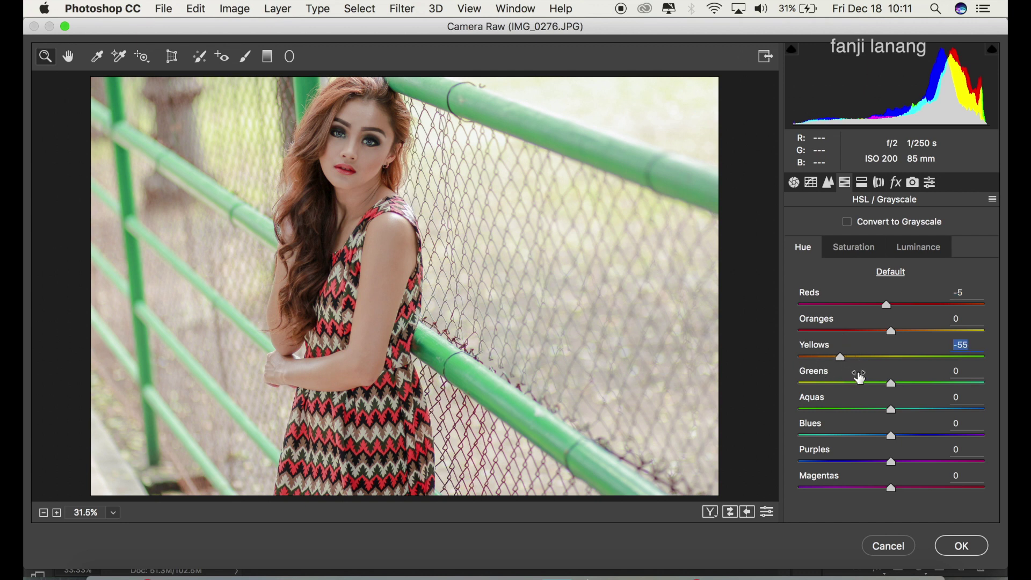
- Set the hue of Greens to -100, Aquas to +100 and Blues to -100
left_click_drag(846, 388, 782, 416)
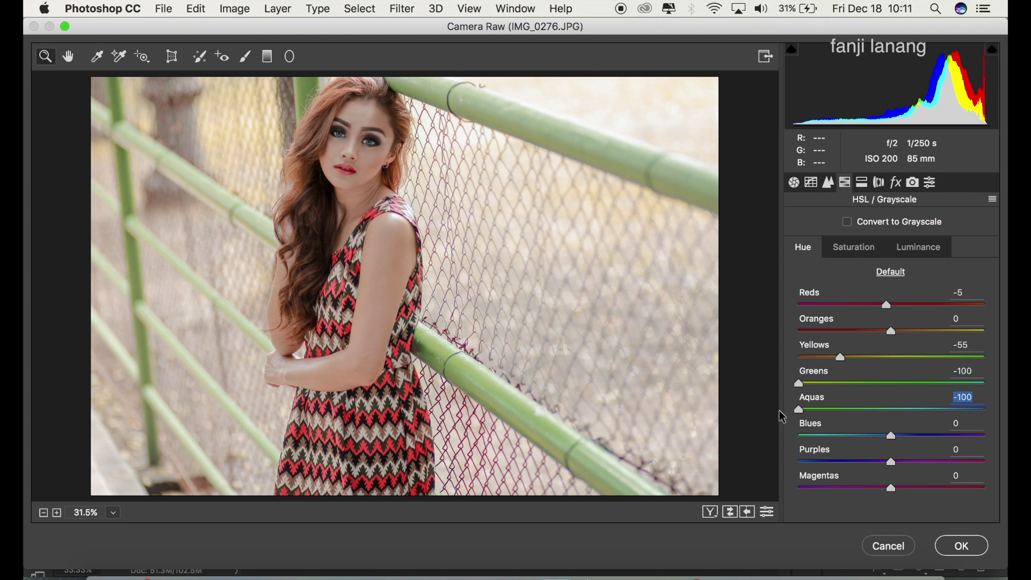
left_click_drag(801, 414, 1004, 418)
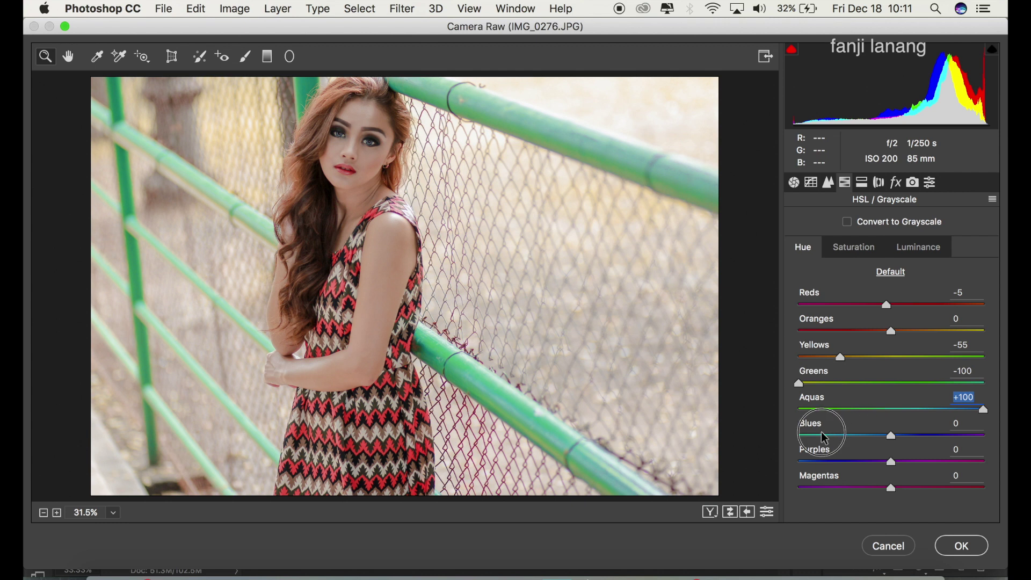
left_click_drag(837, 430, 786, 440)
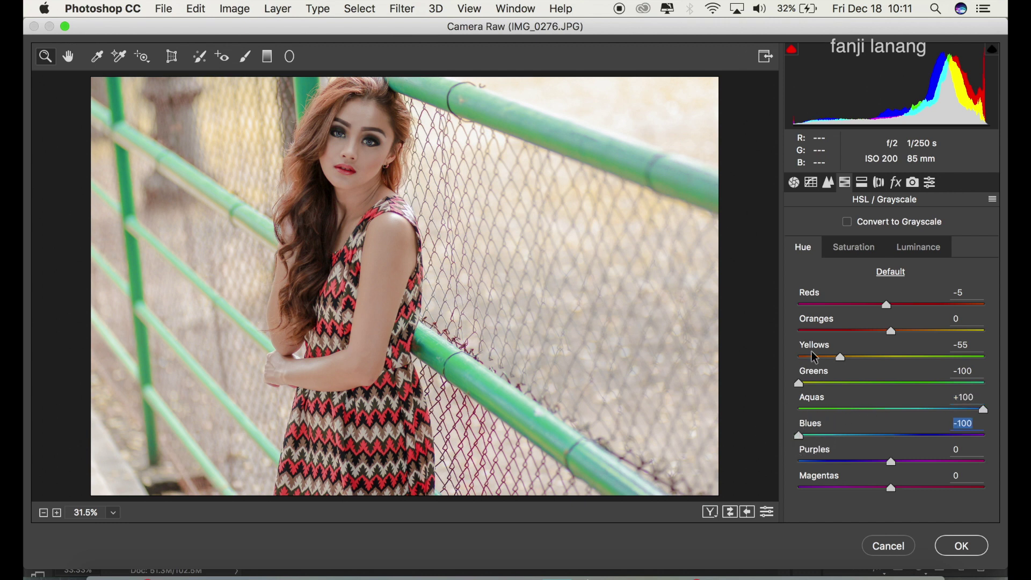
- In the HSL saturation adjustments, set Yellows and Greens to -100 and Aquas to -50
left_click(837, 251)
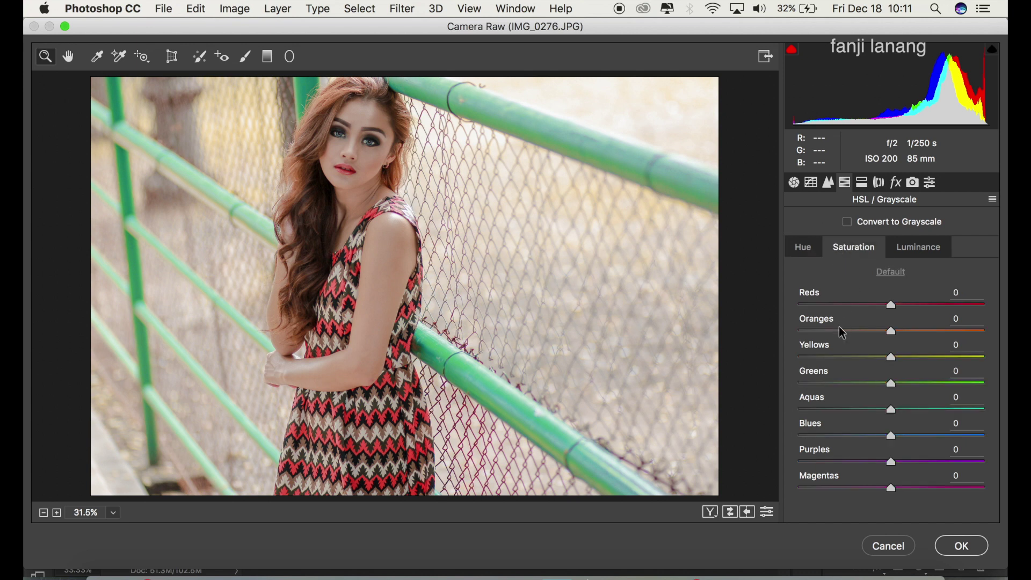
left_click_drag(815, 356, 769, 390)
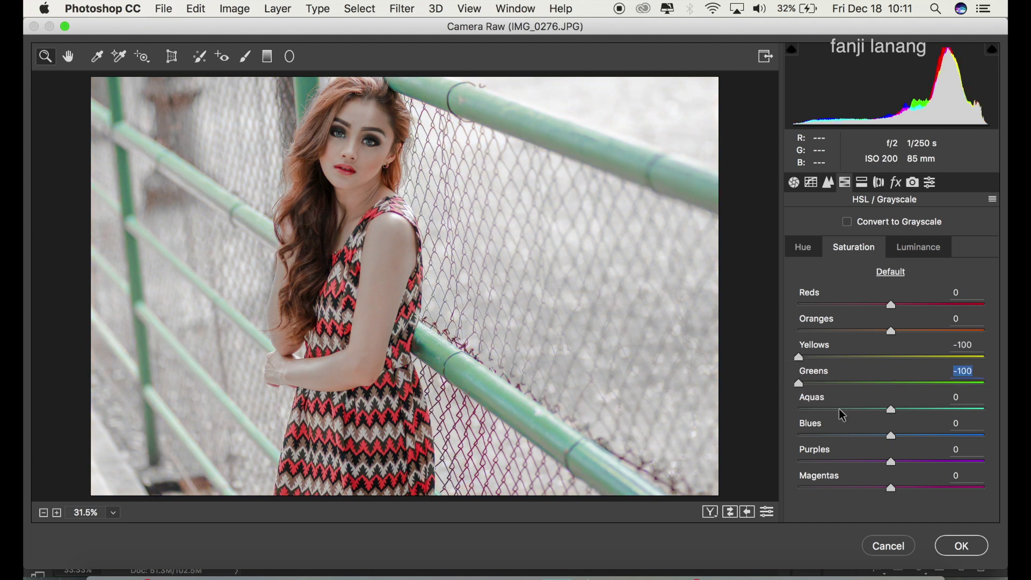
left_click_drag(843, 410, 848, 410)
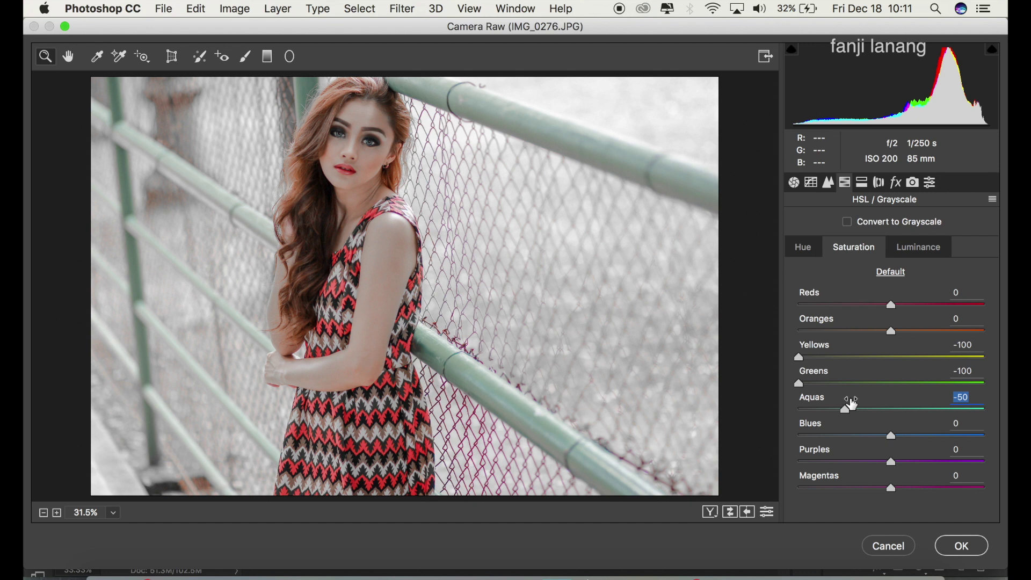
- In the HSL luminance adjustments, set Oranges to +10 and Yellows to +20
left_click(903, 251)
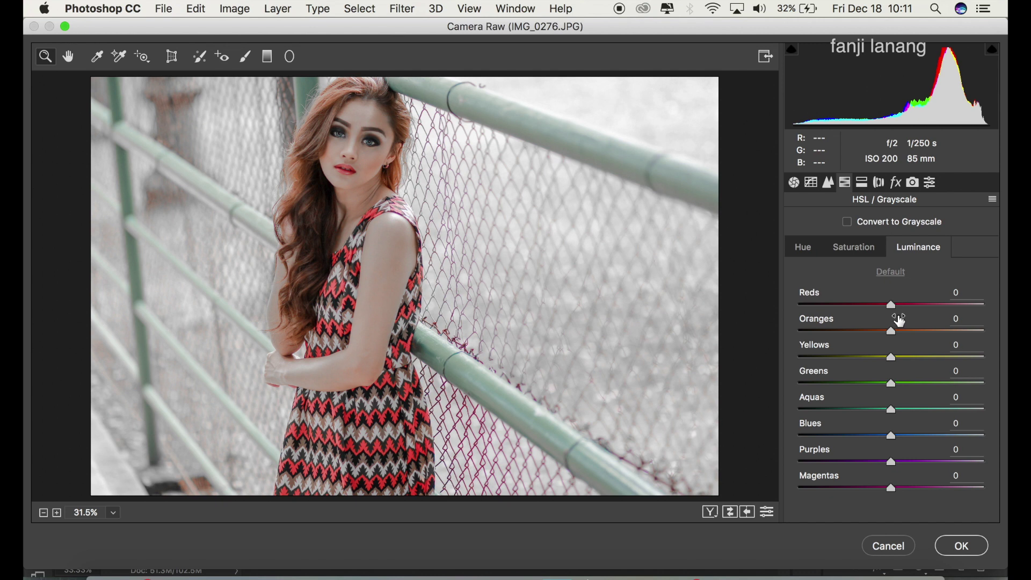
left_click_drag(894, 336, 913, 359)
left_click_drag(913, 363, 913, 366)
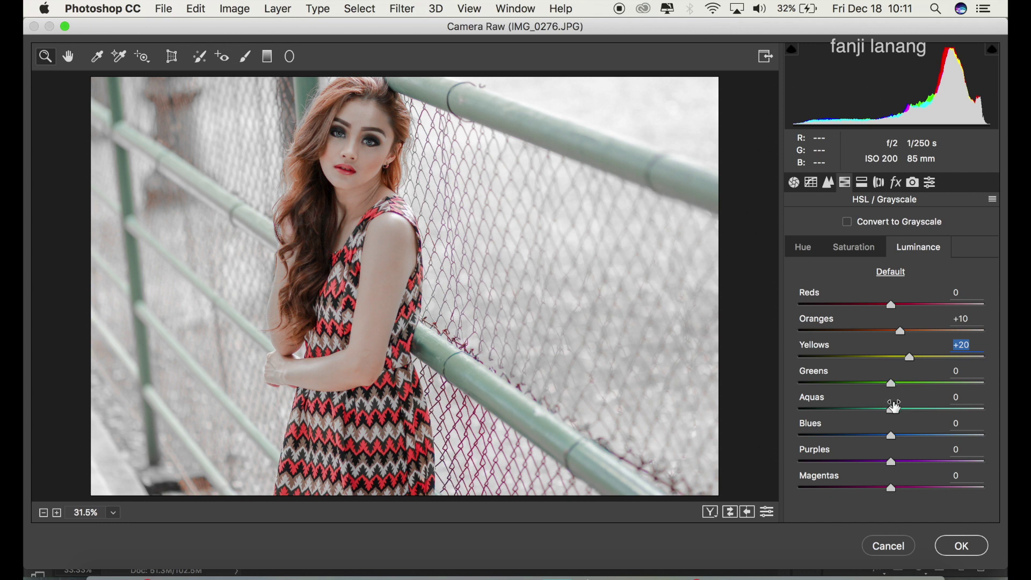
- In the HSL luminance adjustments, set Aquas to -25 and Blues to -25
left_click_drag(888, 414, 870, 417)
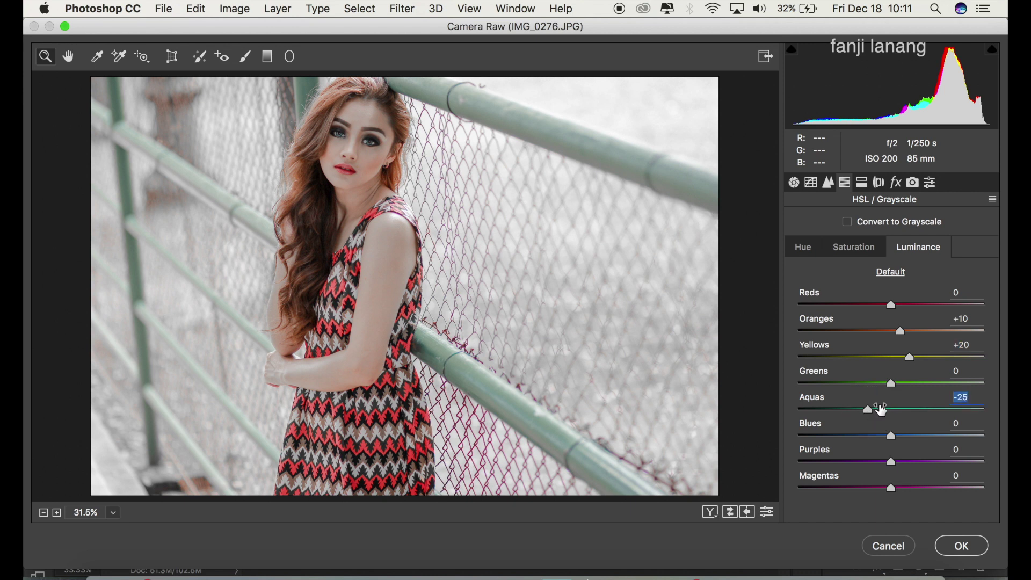
left_click_drag(878, 436, 871, 446)
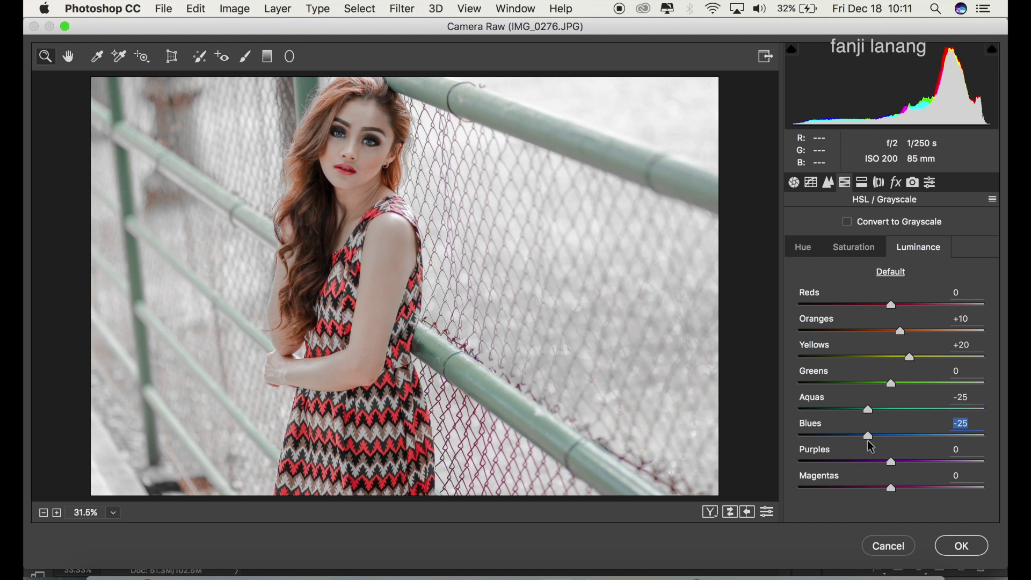
- In the Split Toning adjustments, set the Highlights hue to 245 and saturation to 10
left_click(862, 184)
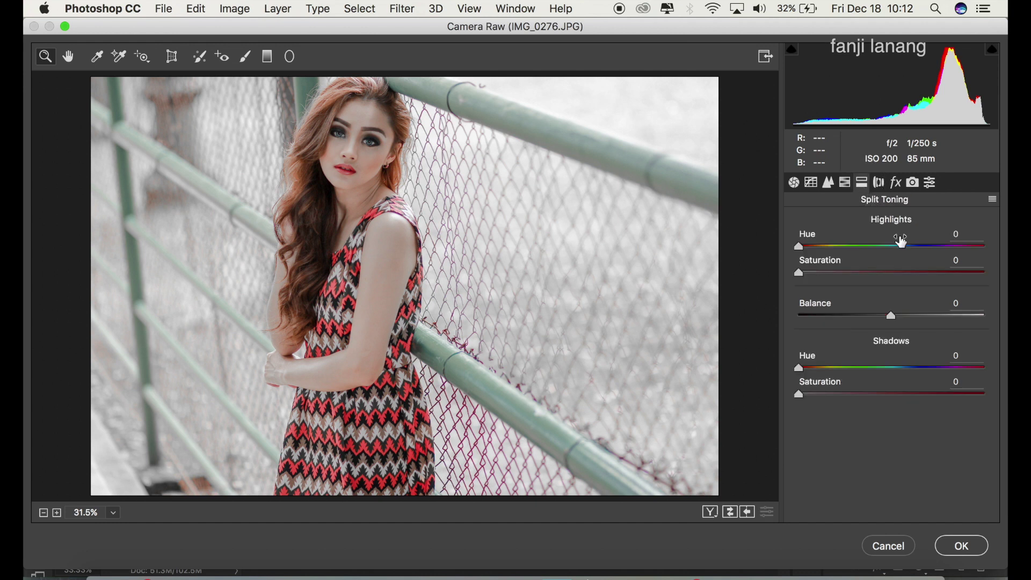
left_click(905, 247)
left_click_drag(905, 247, 924, 257)
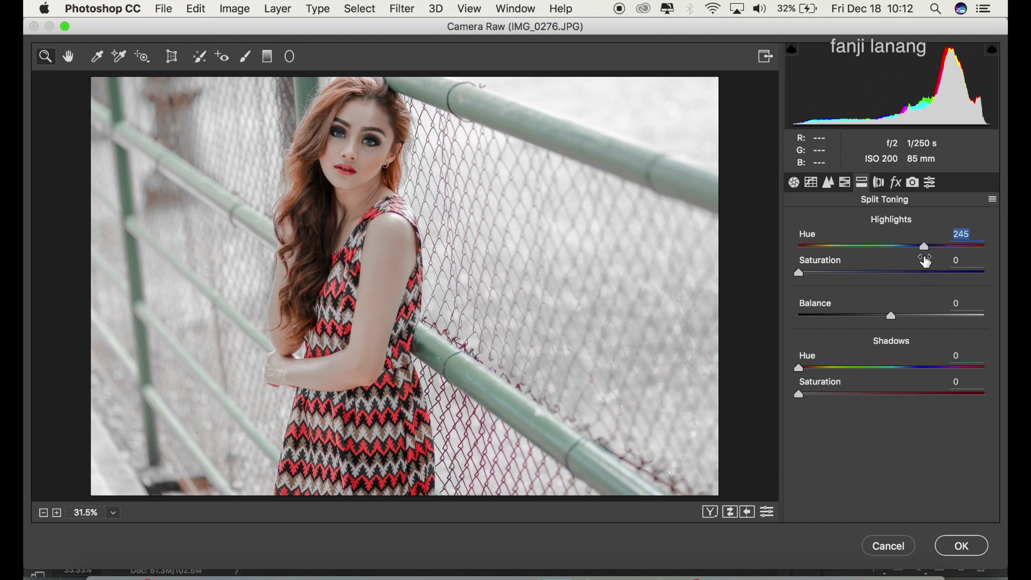
left_click(817, 274)
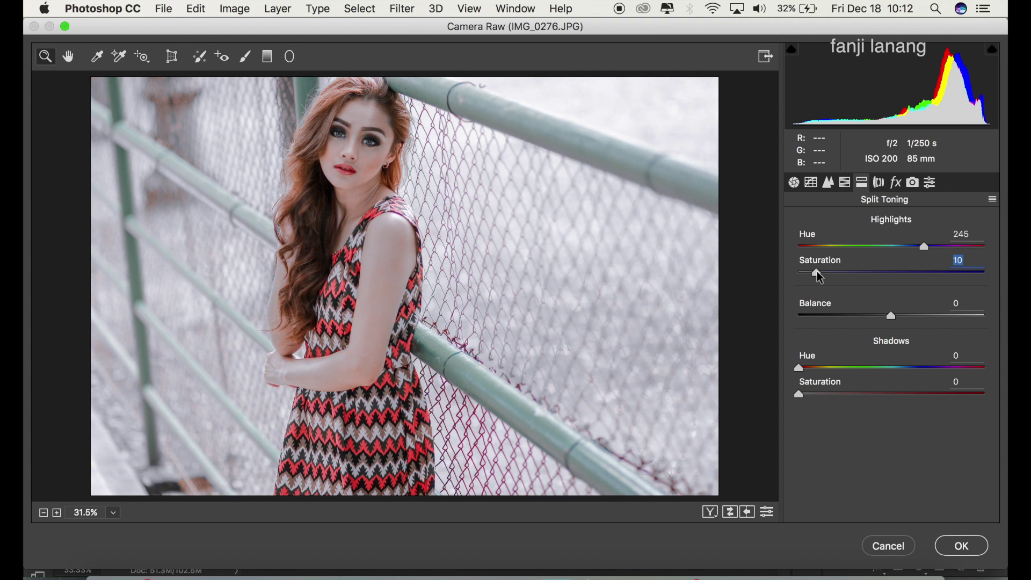
- In the Lens Corrections adjustments, set the Vignetting amount to -30
left_click(879, 183)
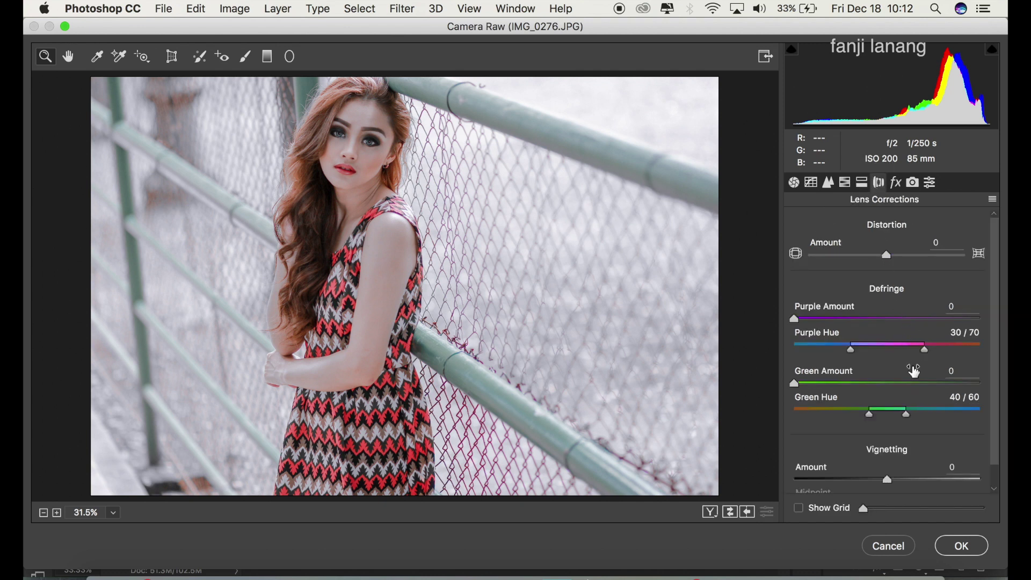
left_click(867, 479)
left_click_drag(870, 485, 863, 487)
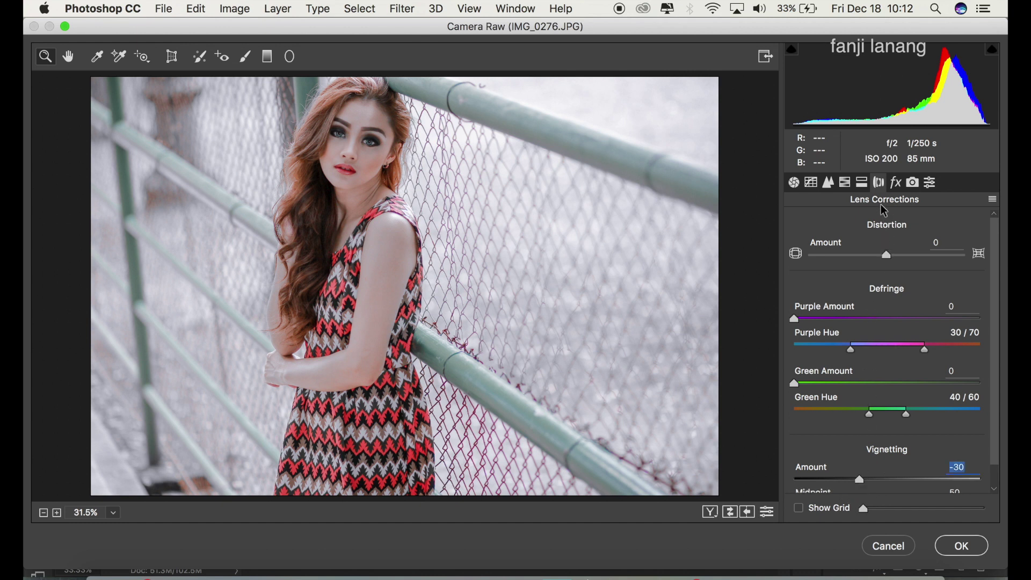
- In the Camera Calibration adjustments, set the Red Primary hue to +25
left_click(895, 183)
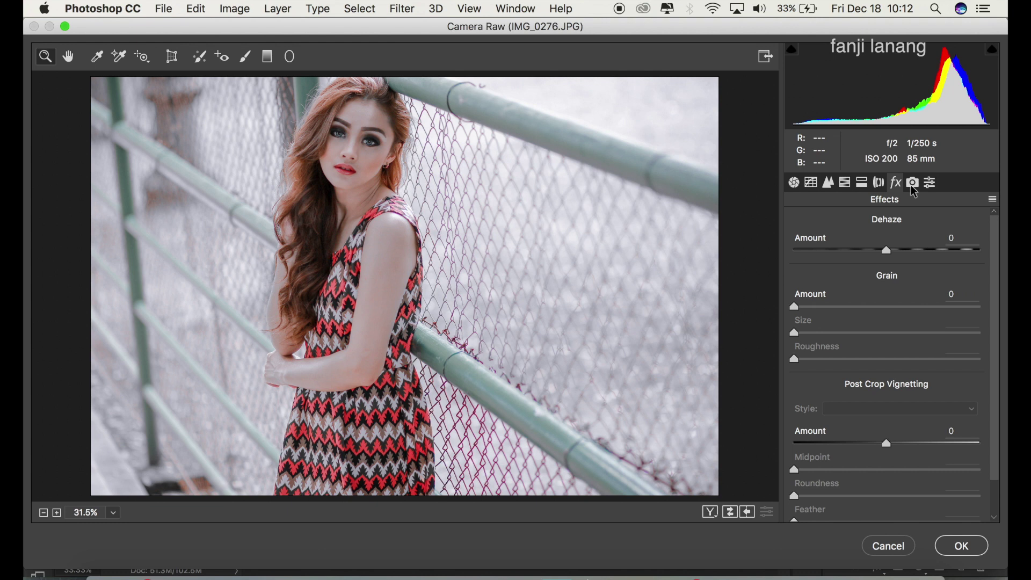
left_click(913, 184)
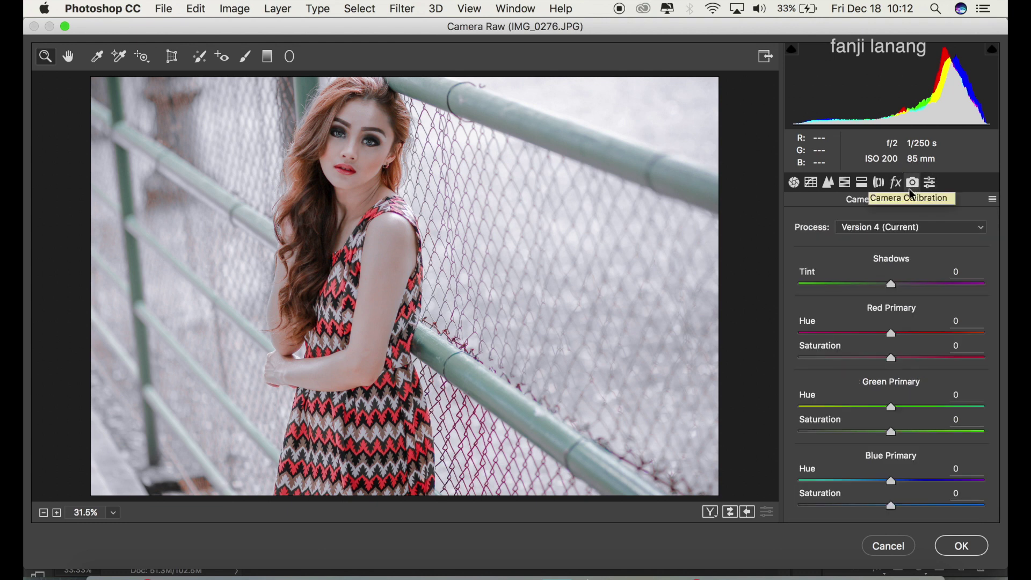
left_click(905, 334)
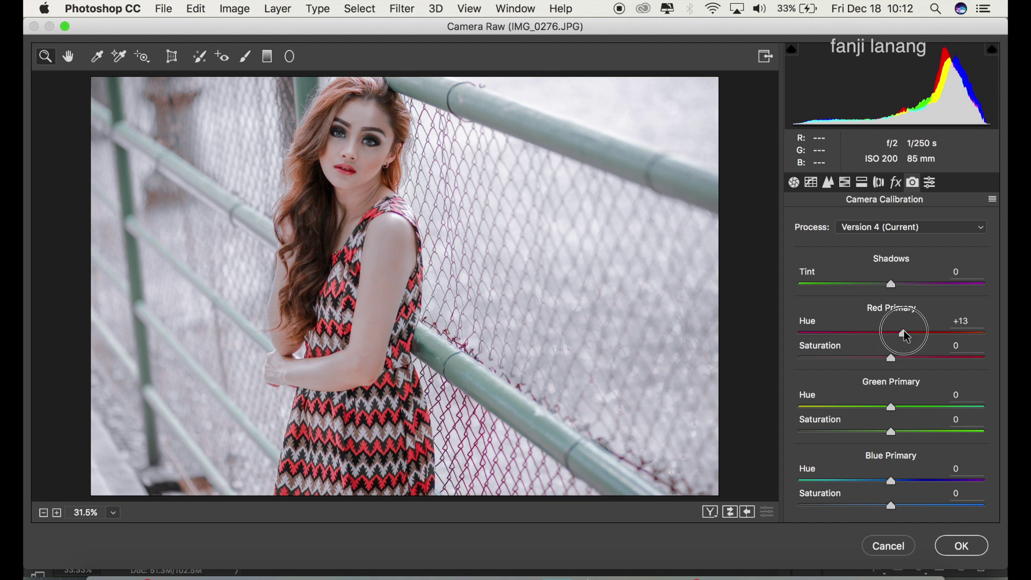
left_click_drag(907, 336, 918, 342)
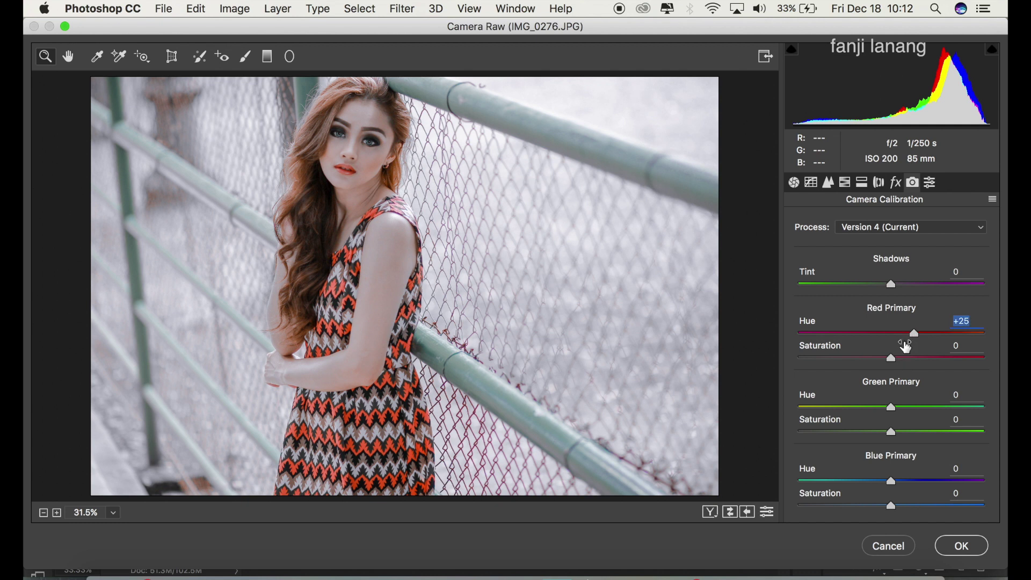
- Set the Green Primary hue to -50 and its saturation to -28 in the camera calibration
left_click(870, 407)
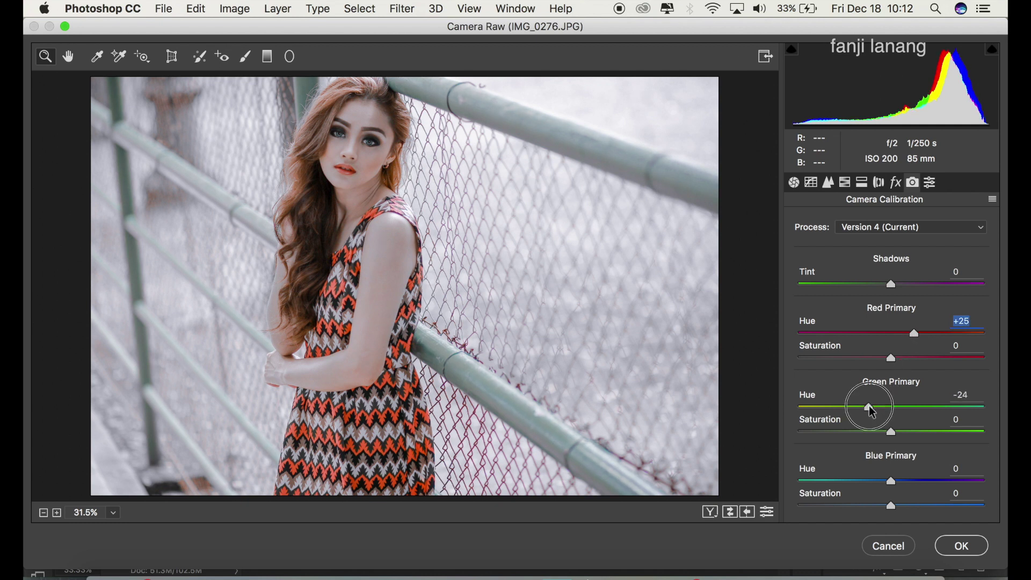
left_click_drag(871, 410, 848, 415)
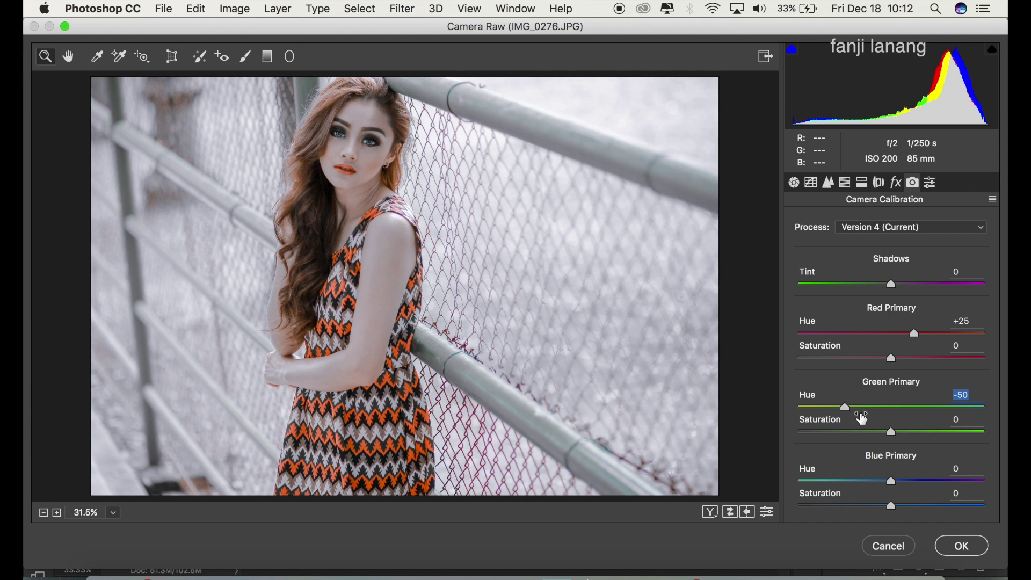
left_click(866, 431)
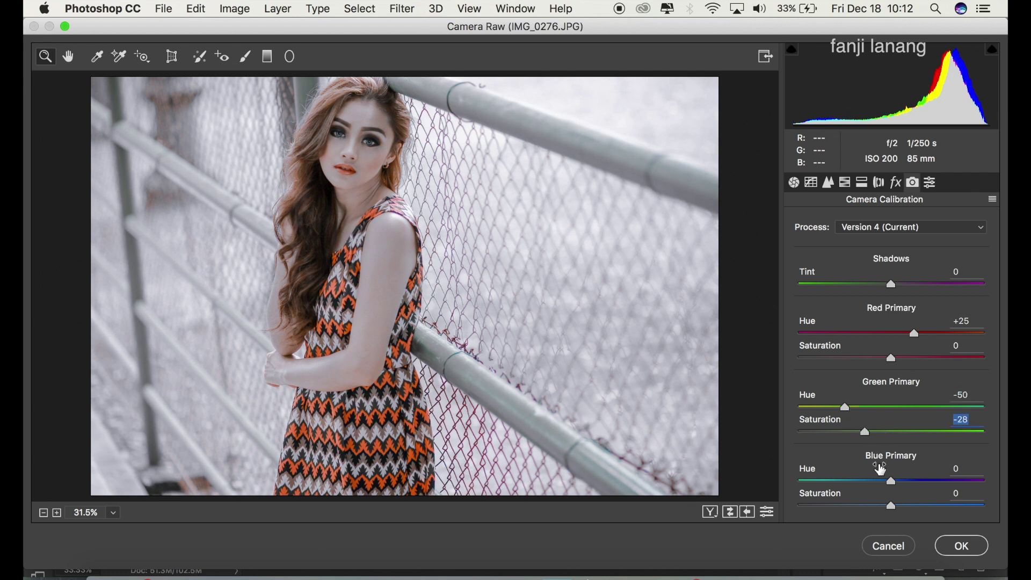
- Set the Blue Primary hue to -70 and show the photo in a side-by-side before/after comparison
left_click_drag(886, 482, 828, 485)
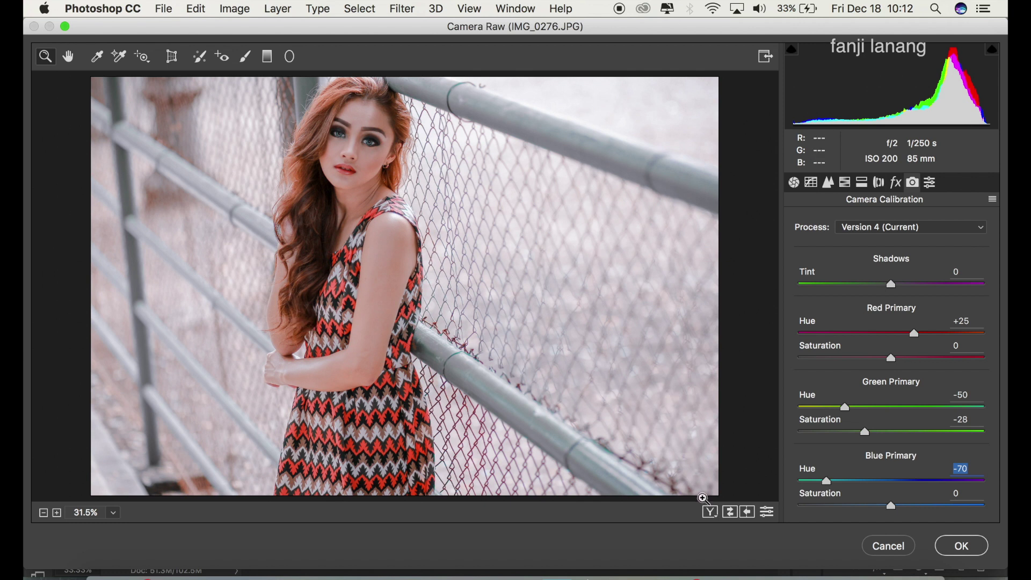
left_click(710, 512)
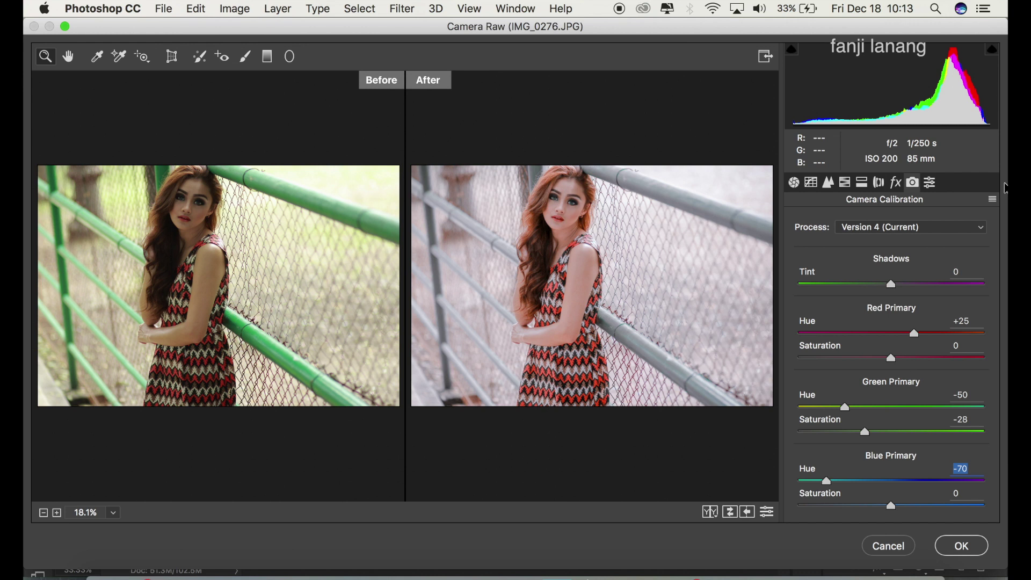
- Save all the current Camera Raw settings as a preset file named "shining purple.xmp" in the Settings folder
left_click(993, 201)
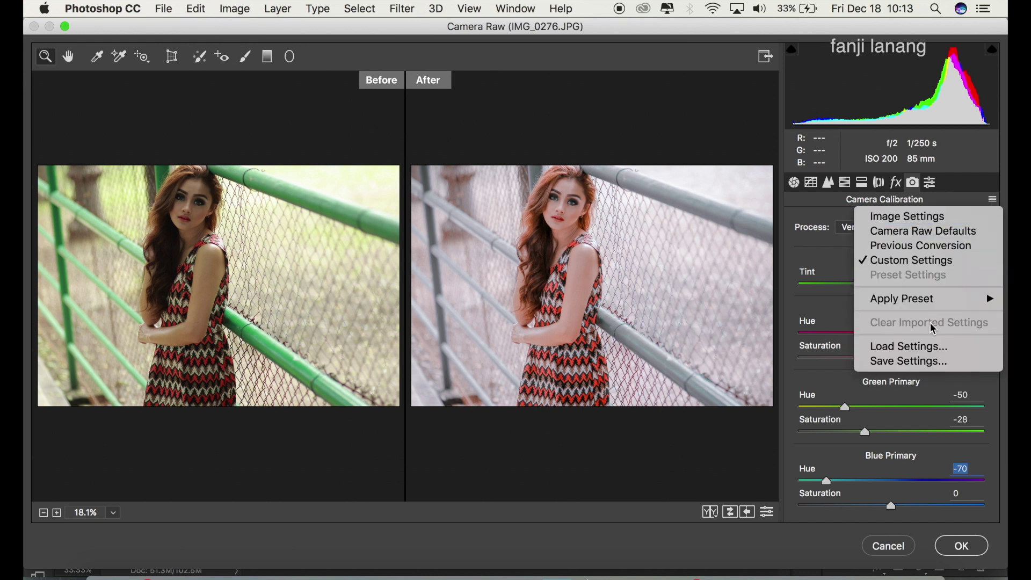
left_click(914, 362)
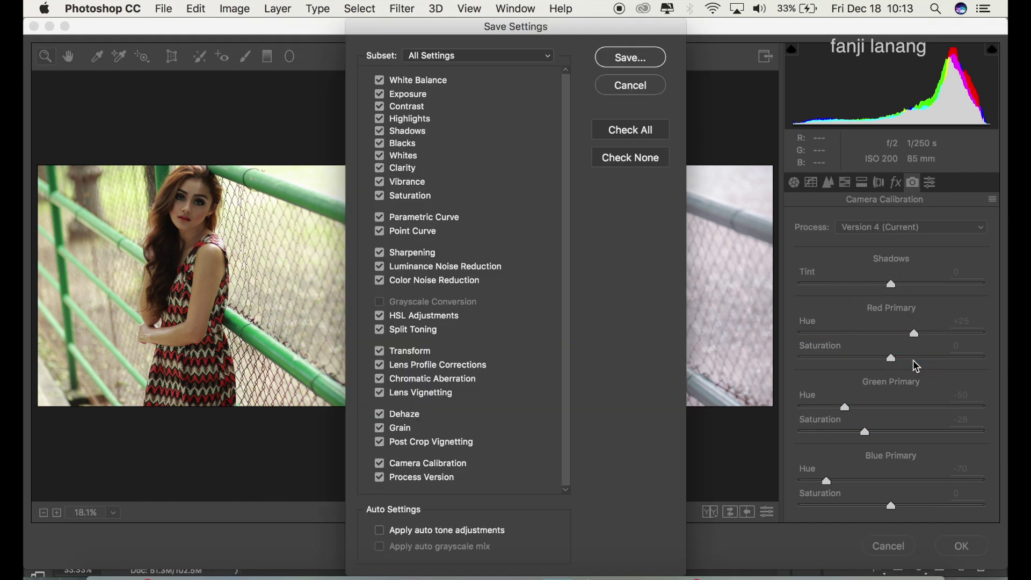
left_click(652, 68)
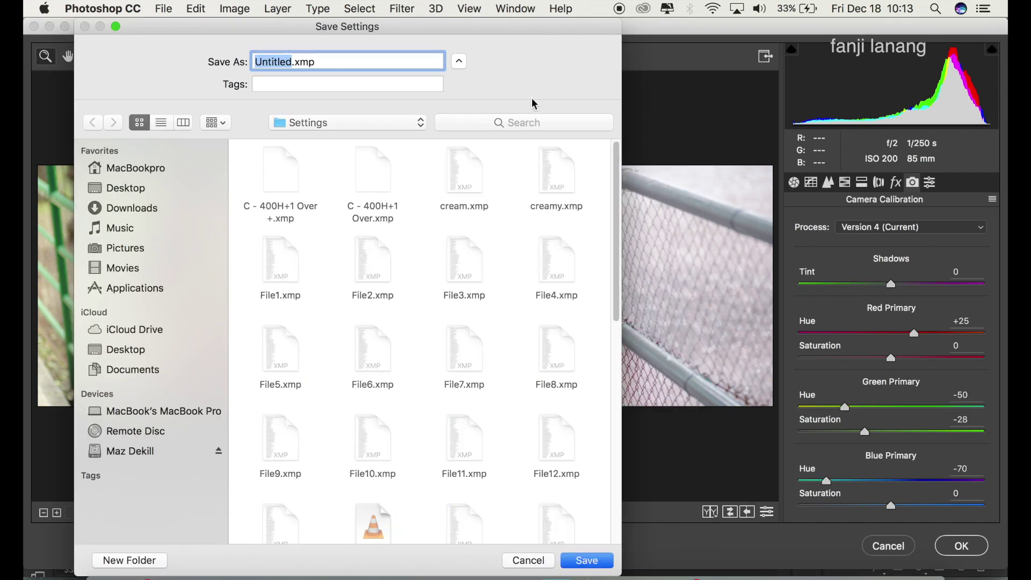
type("shining")
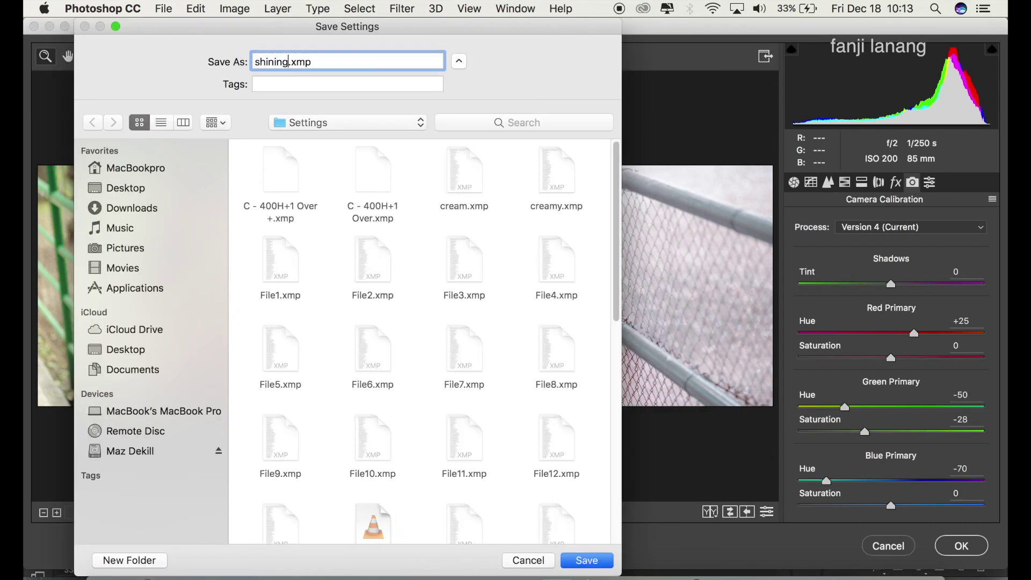
type(" purple")
left_click(594, 561)
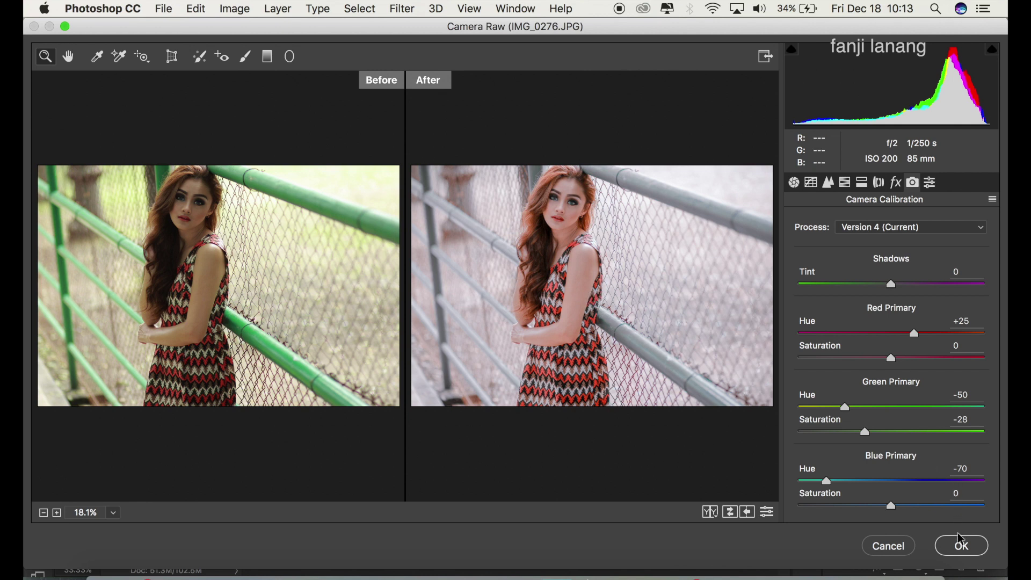
- Apply the Camera Raw grading to IMG_0276.JPG and toggle the Background copy layer's visibility to compare with the original
left_click(963, 546)
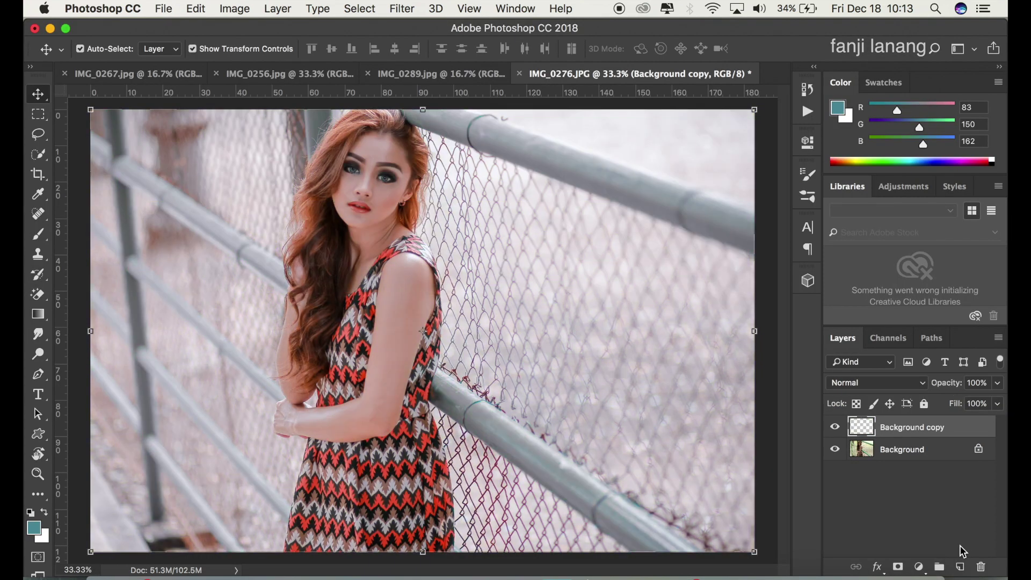
left_click(834, 428)
left_click(835, 429)
- Switch to the IMG_0289.jpg document and duplicate its Background layer
left_click(439, 74)
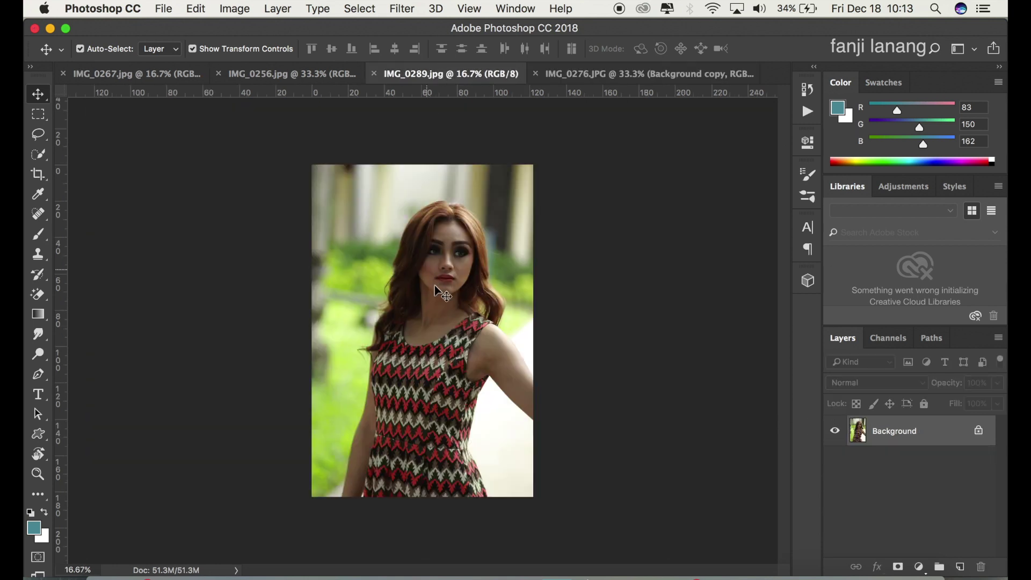
left_click_drag(925, 436, 962, 566)
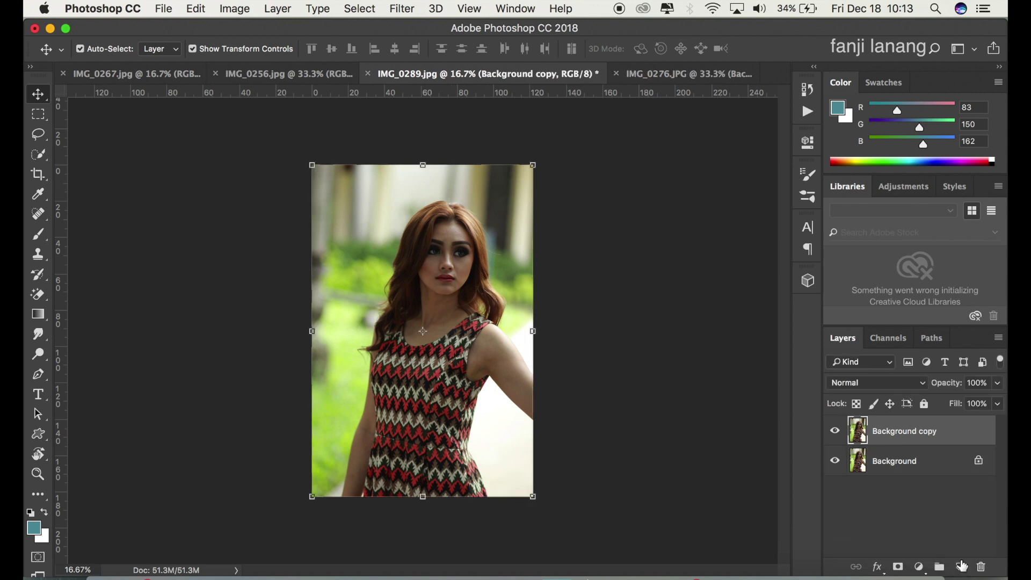
- Apply the "shining purple" preset to the Background copy of IMG_0289.jpg with the Camera Raw Filter, and compare it with the original
left_click(412, 9)
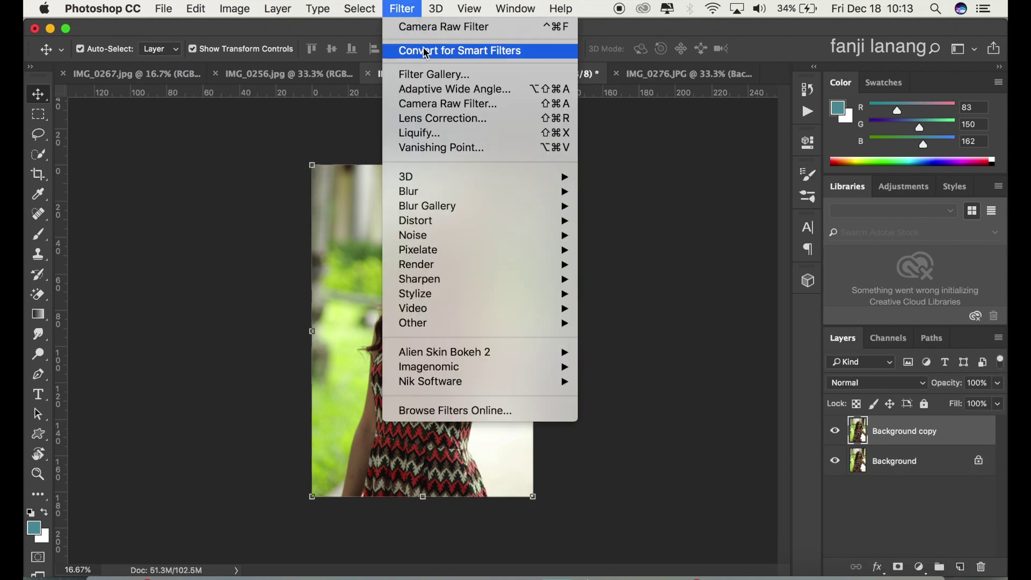
left_click(447, 106)
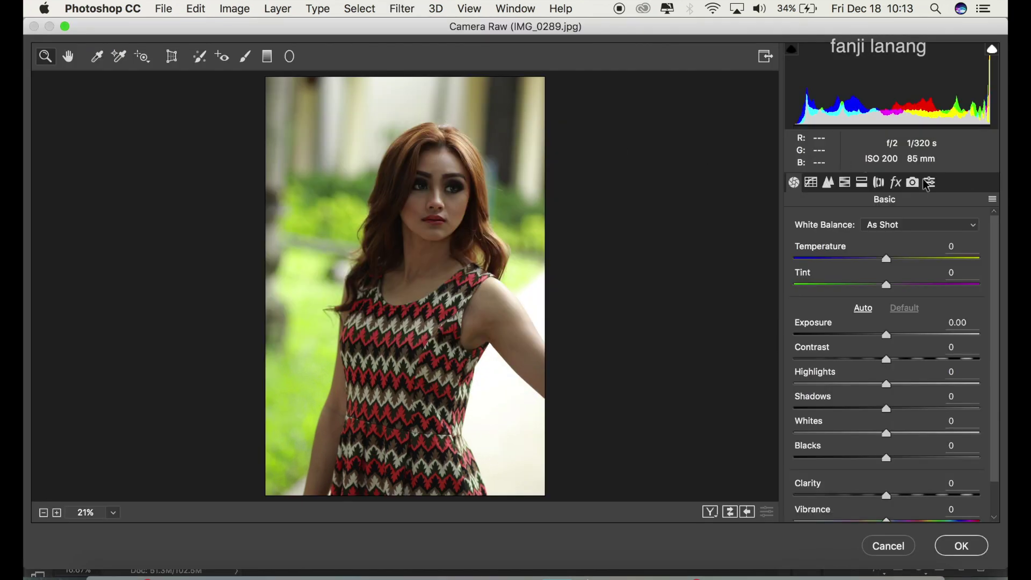
left_click(931, 184)
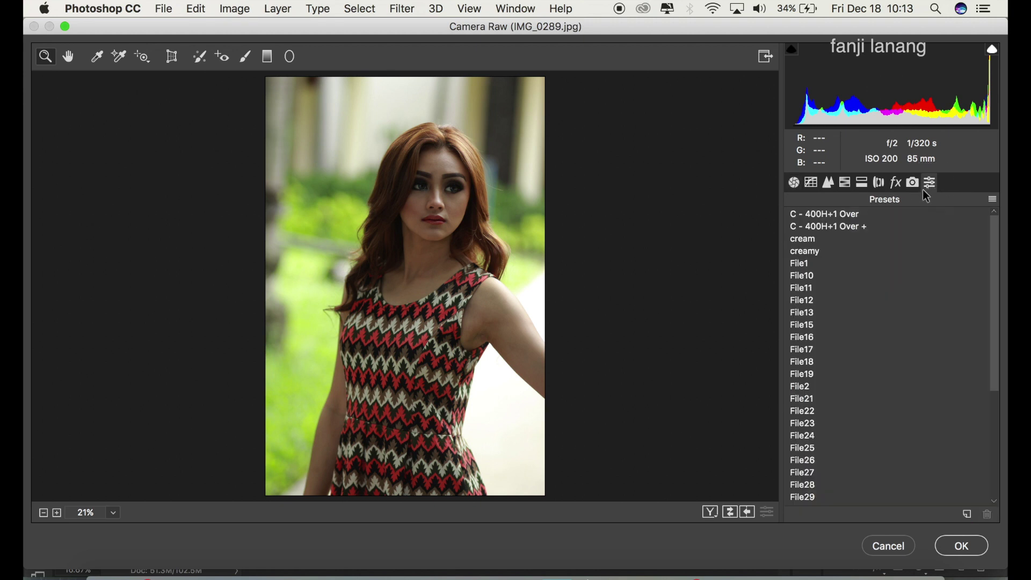
left_click_drag(996, 242, 990, 404)
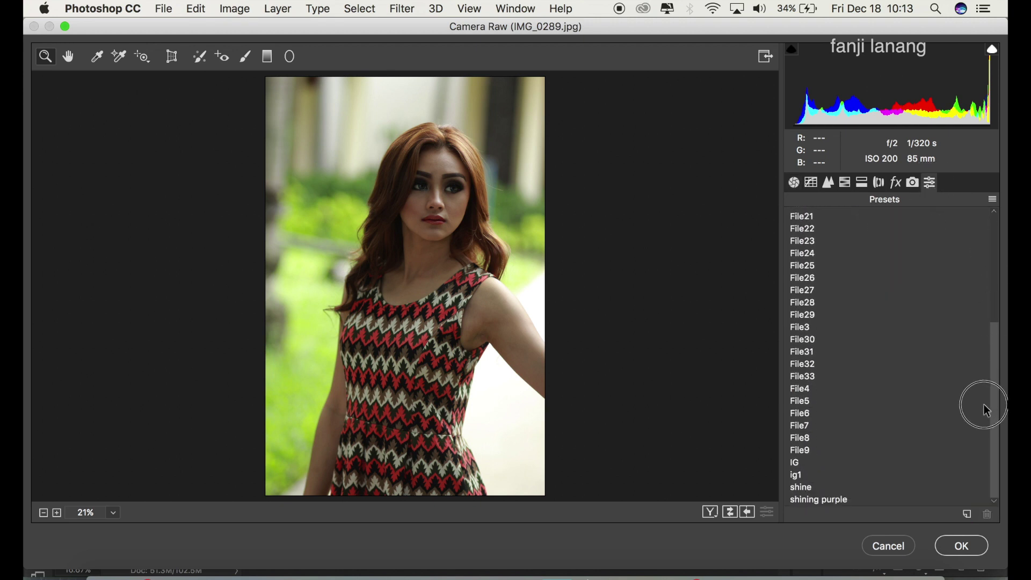
left_click(845, 500)
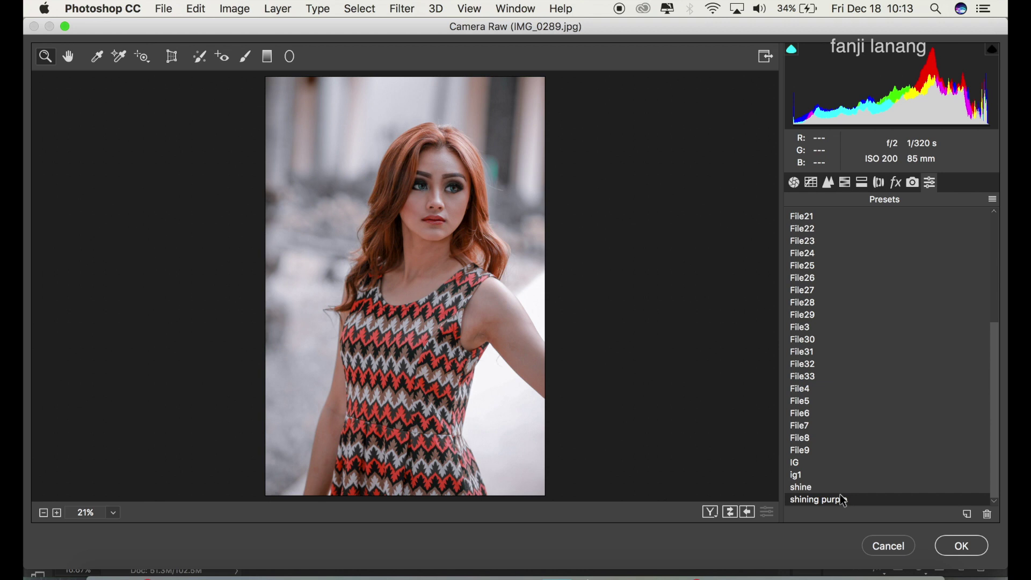
left_click(958, 547)
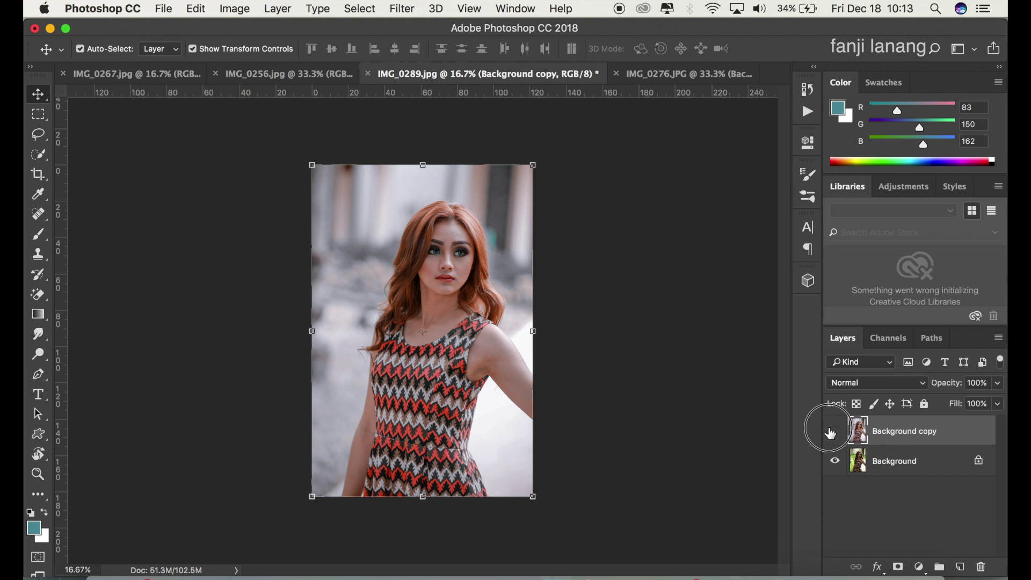
left_click(832, 433)
left_click(833, 432)
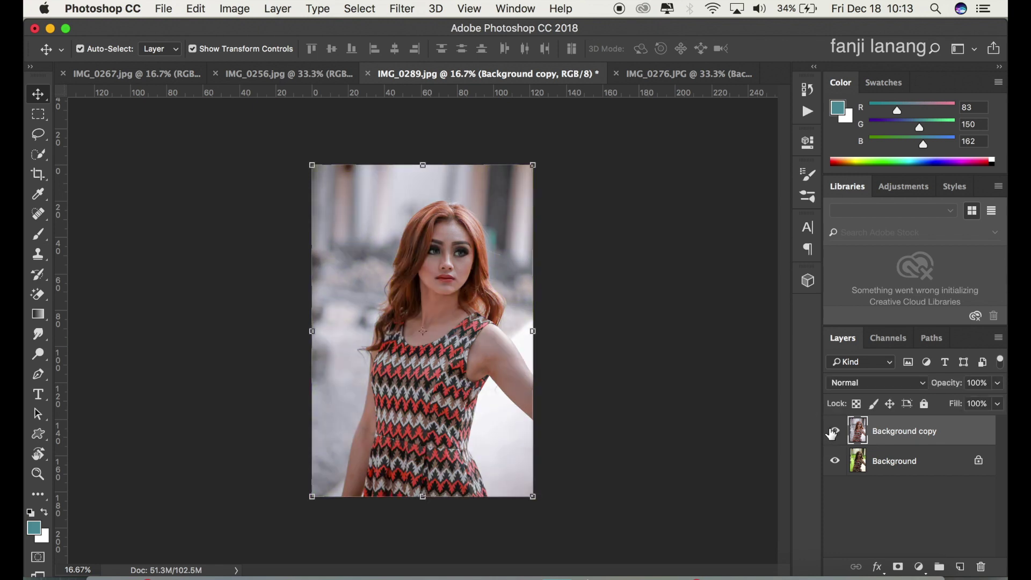
- Switch to the IMG_0256.jpg document and duplicate its Background layer
left_click(309, 68)
left_click(907, 436)
left_click_drag(907, 436, 960, 566)
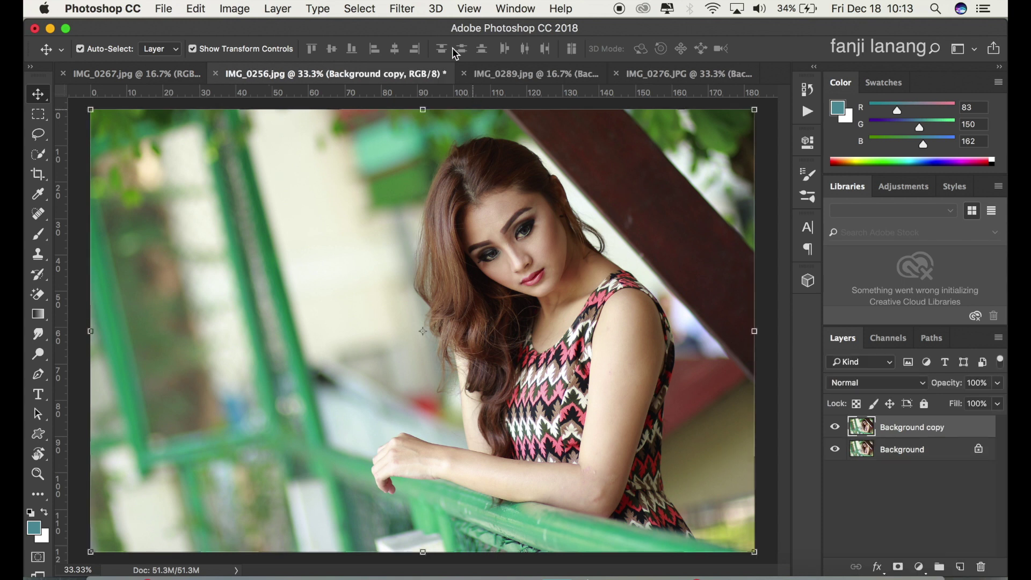
- Apply the "shining purple" preset to the Background copy of IMG_0256.jpg with the Camera Raw Filter, and compare it with the original
left_click(398, 8)
left_click(396, 8)
left_click(394, 8)
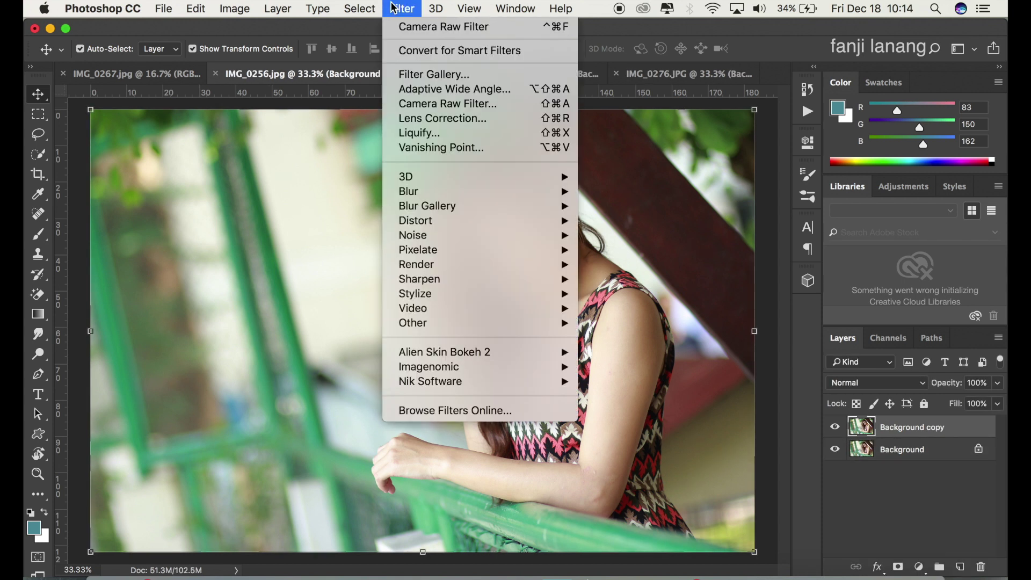
left_click(447, 104)
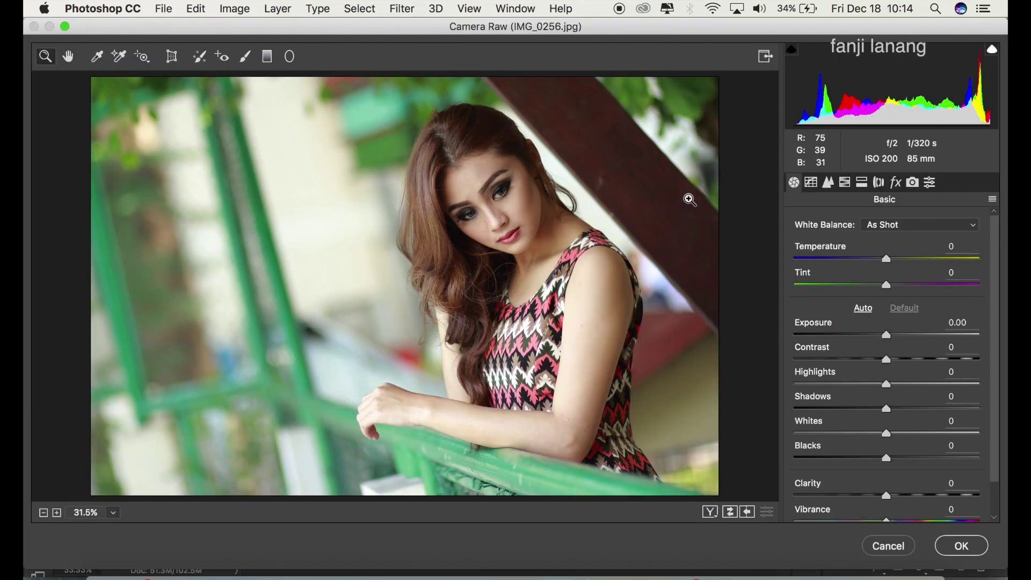
left_click(930, 183)
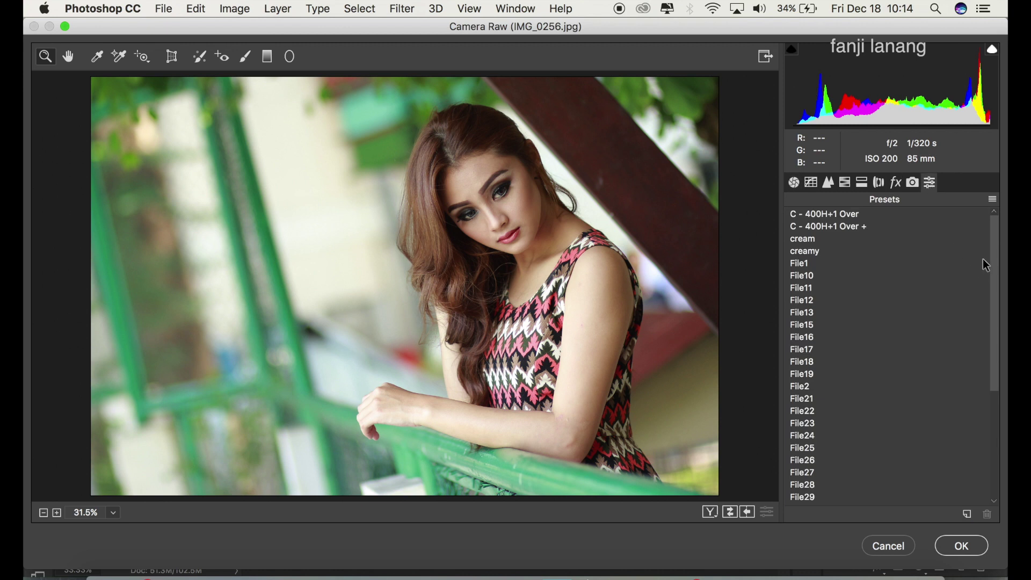
left_click_drag(994, 243, 943, 437)
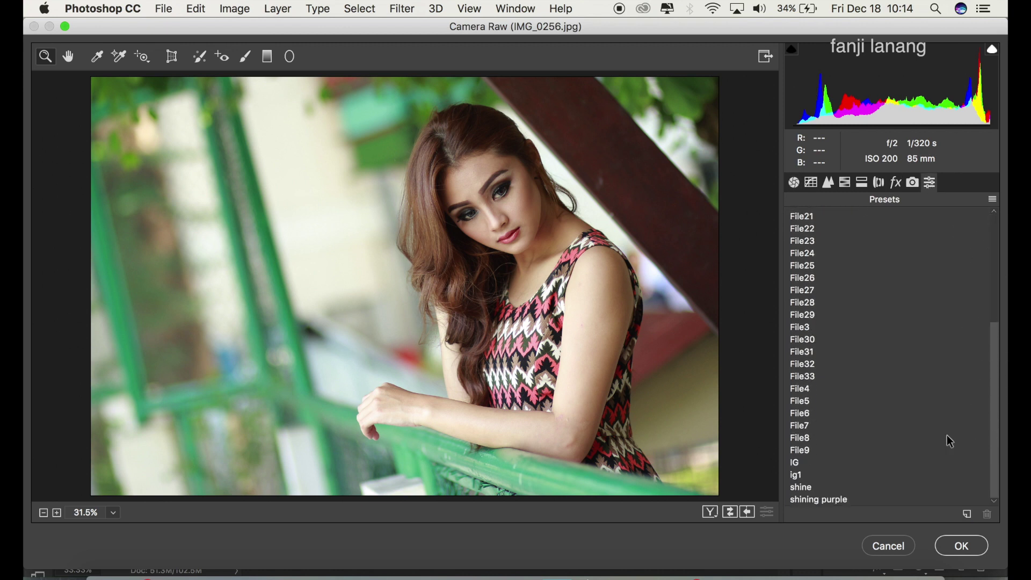
left_click(818, 500)
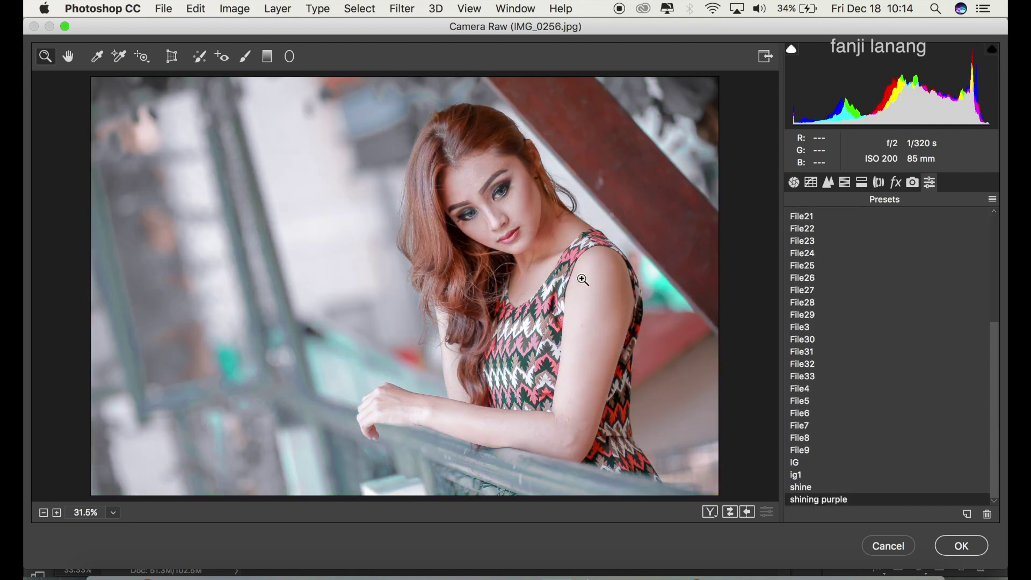
left_click(963, 553)
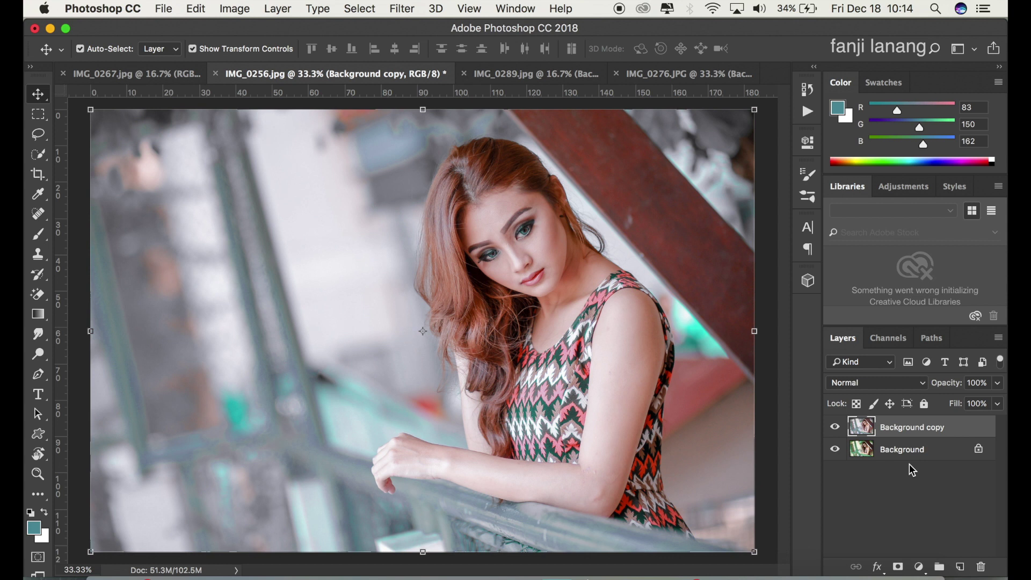
left_click(835, 428)
left_click(835, 427)
- Switch to the IMG_0267.jpg document and duplicate its Background layer
left_click(148, 79)
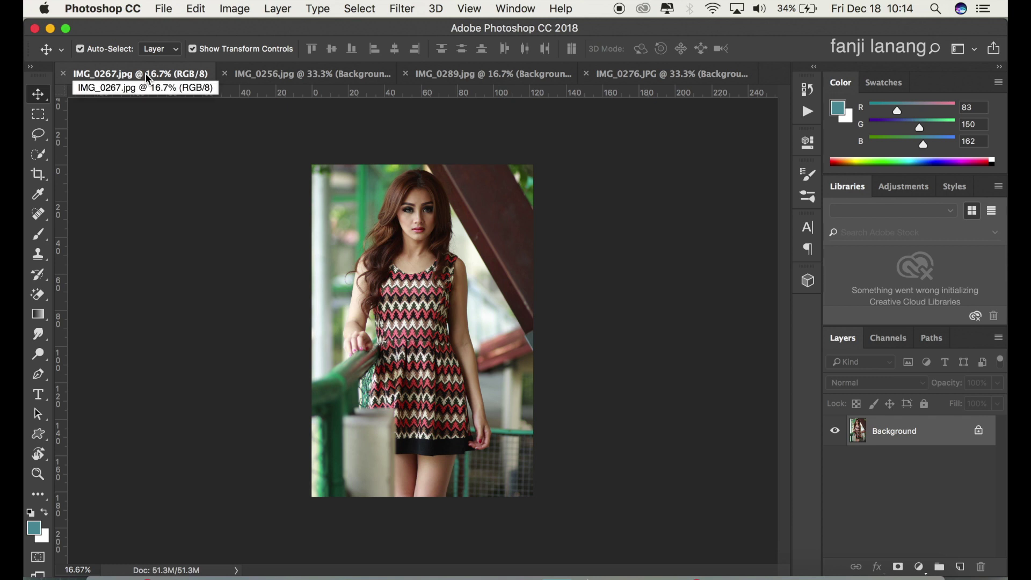
left_click_drag(900, 435, 961, 567)
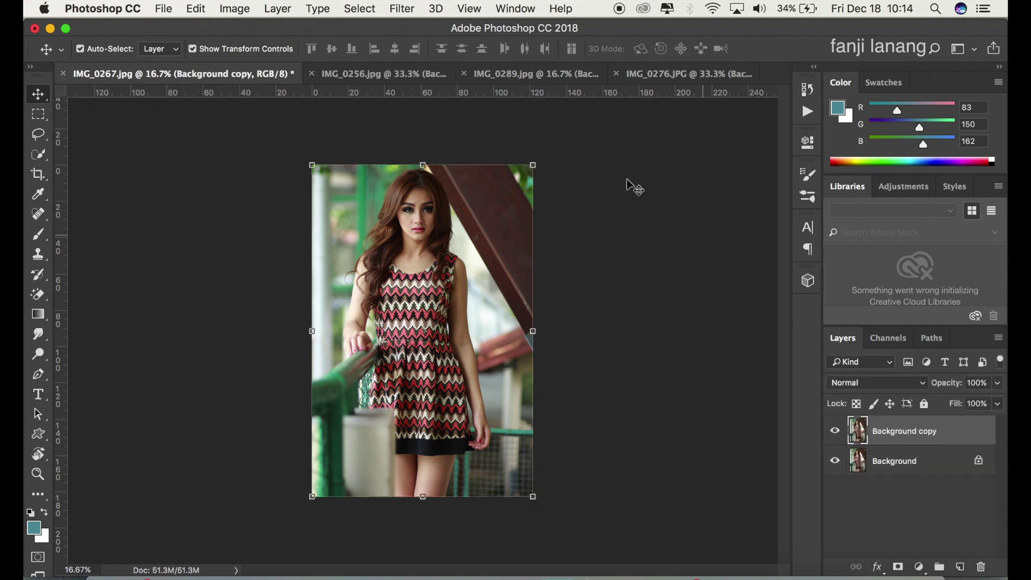
- Apply the "shining purple" preset to the Background copy of IMG_0267.jpg with the Camera Raw Filter, and compare it with the original
left_click(400, 8)
left_click(436, 105)
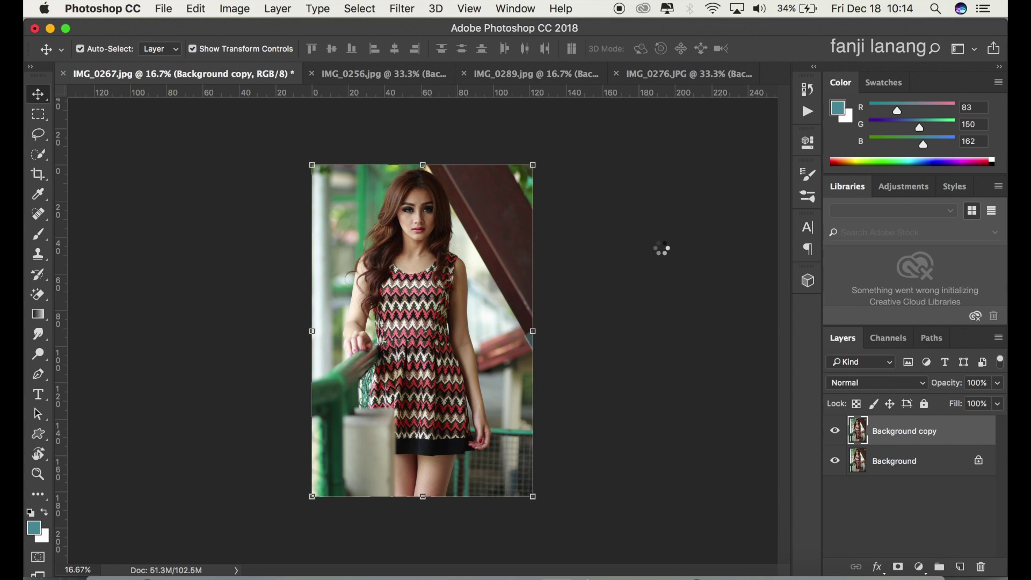
key("shift+super+a")
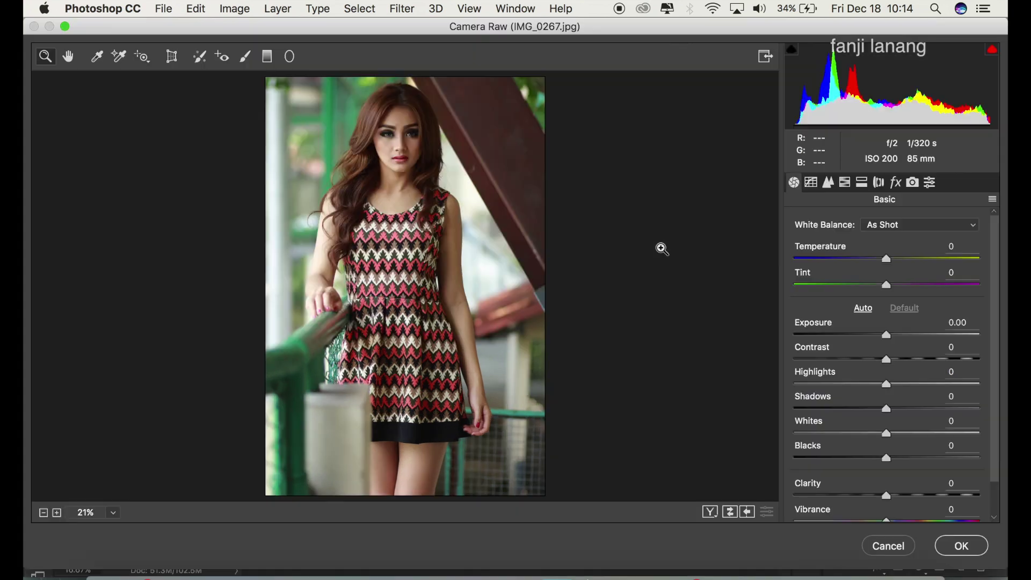
left_click(931, 182)
left_click_drag(995, 286, 994, 449)
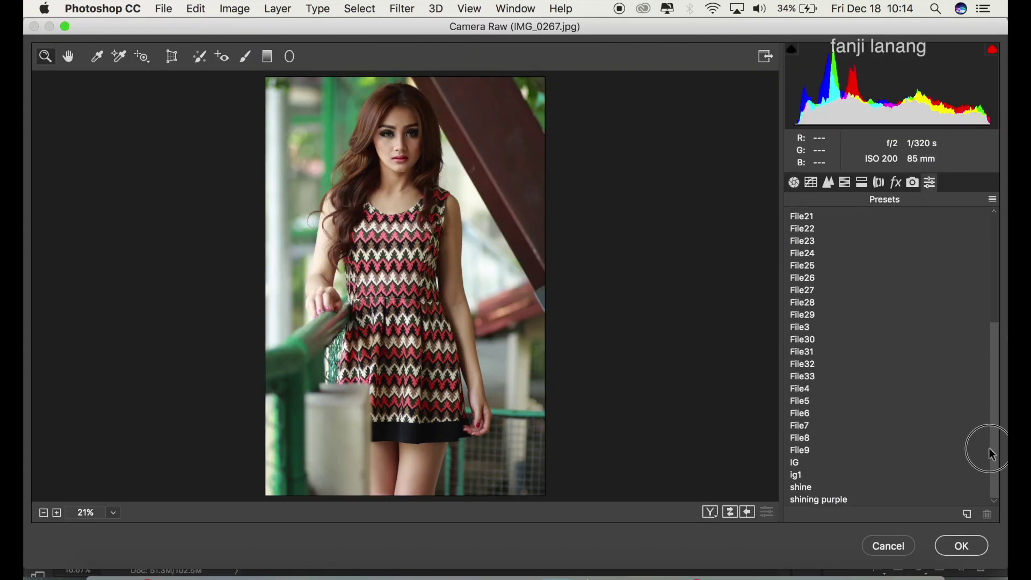
left_click(813, 500)
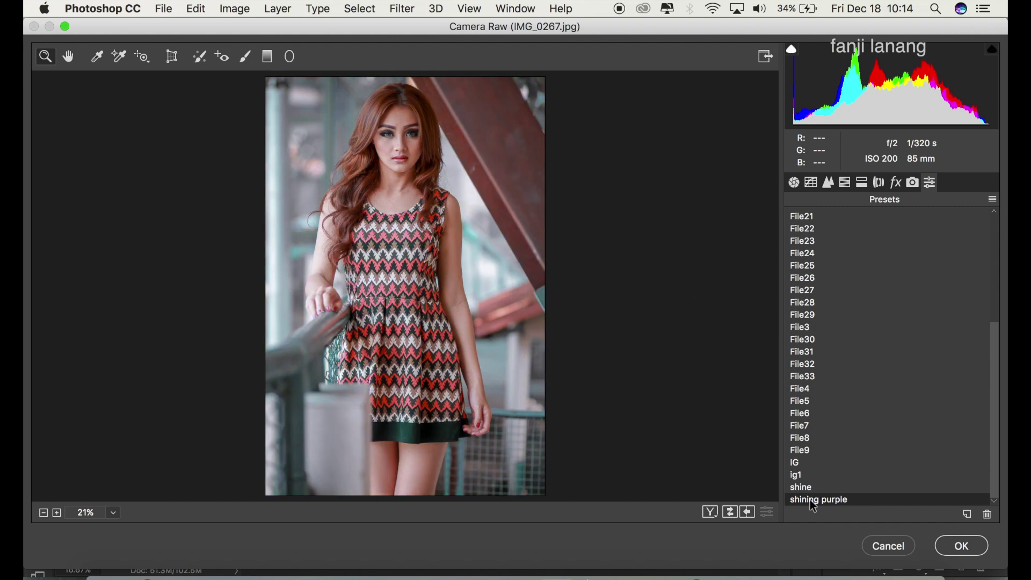
left_click(961, 545)
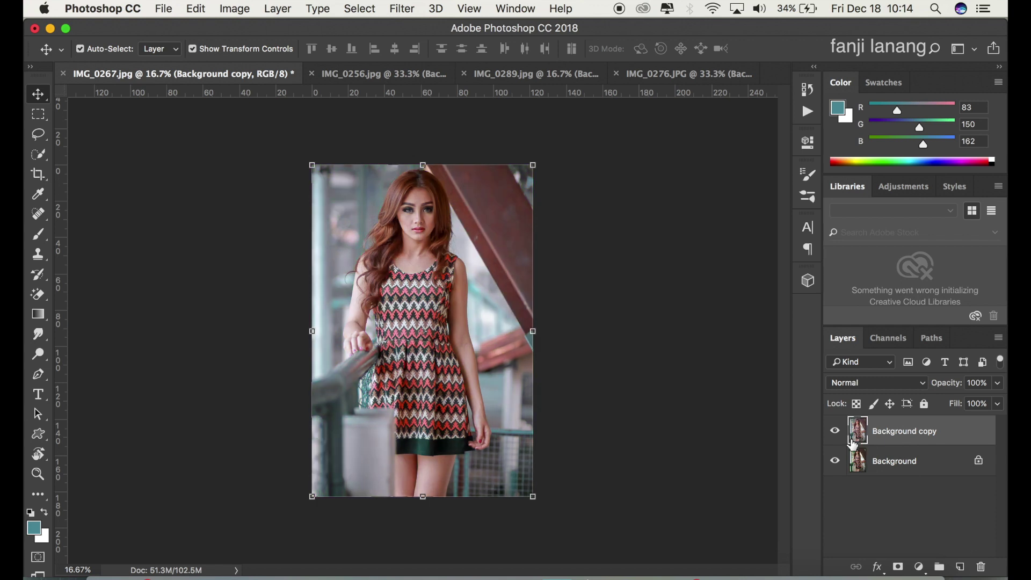
left_click(836, 432)
left_click(835, 432)
- Add a new empty layer above the Background copy in IMG_0276.JPG and choose the 600 px signature brush
left_click(708, 76)
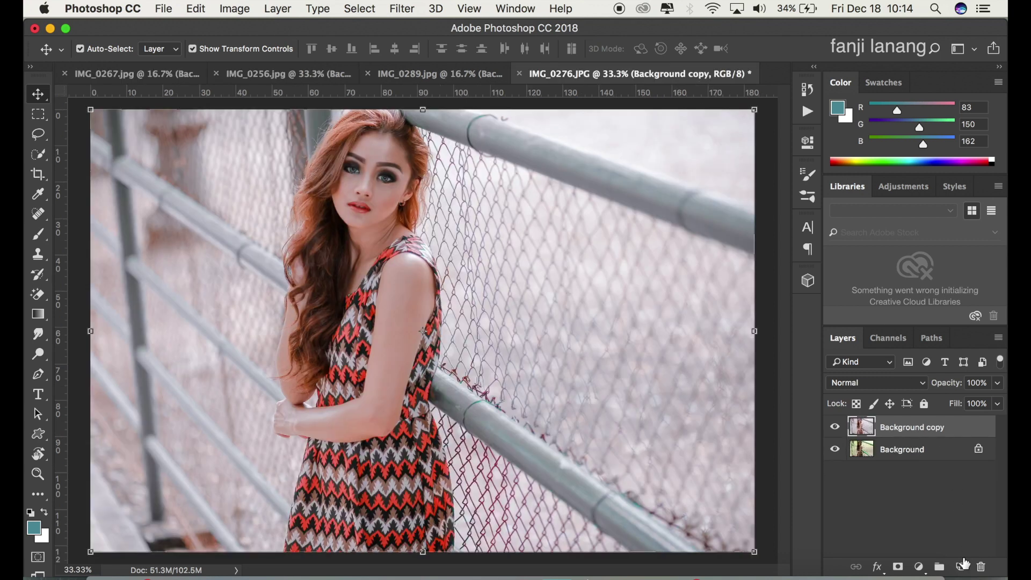
left_click(961, 565)
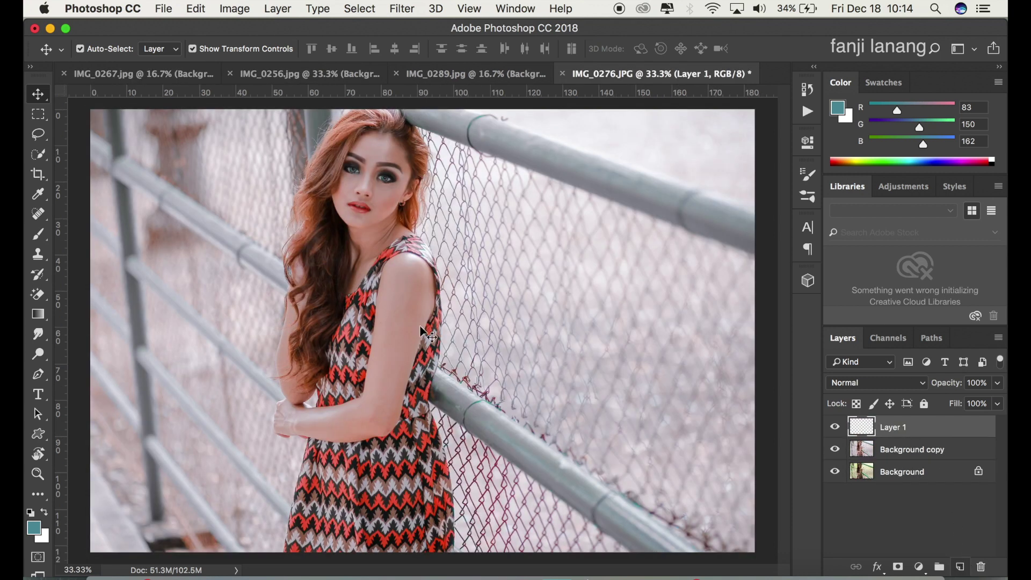
left_click(37, 236)
left_click(103, 48)
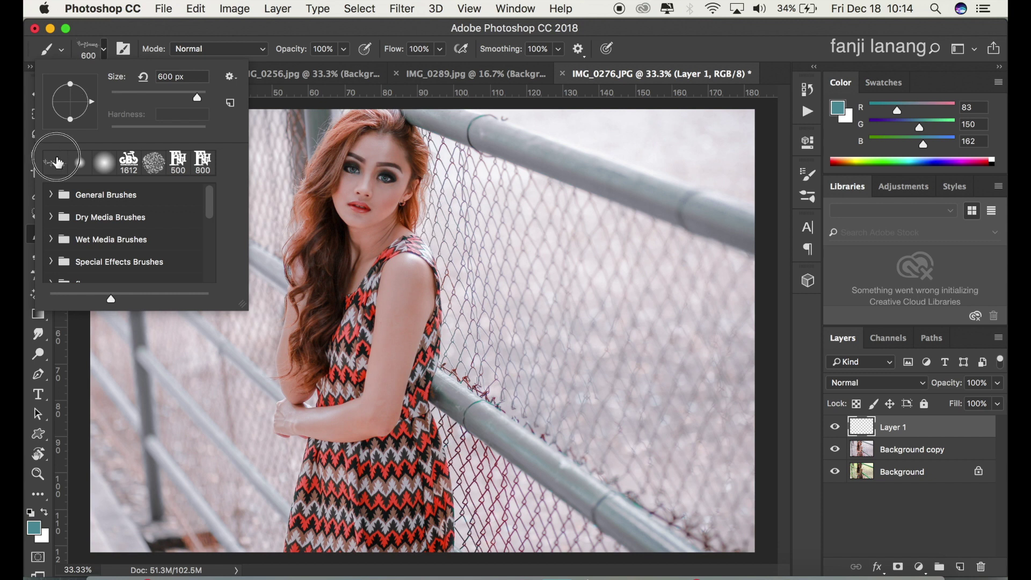
left_click(722, 49)
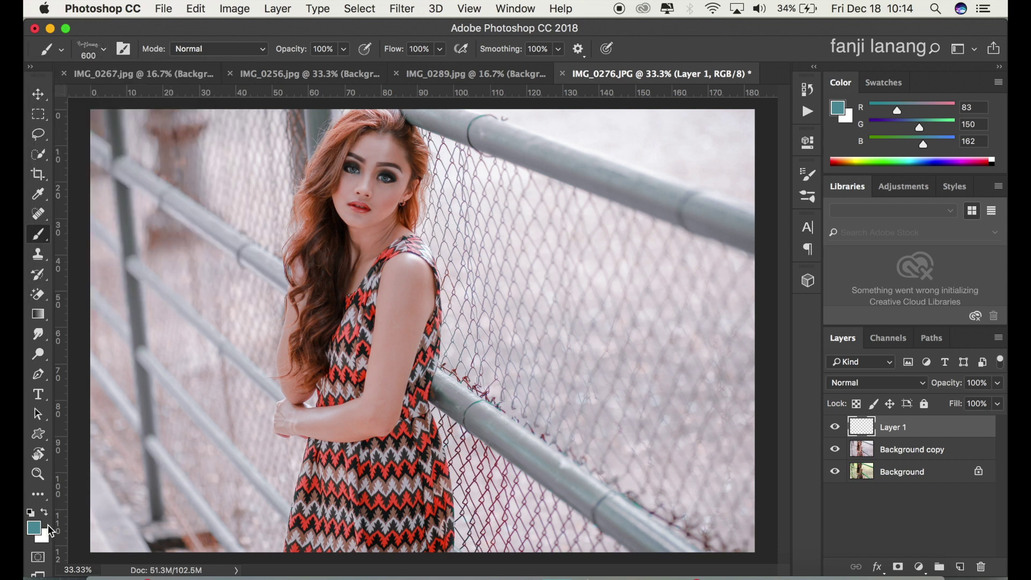
- Reset the foreground and background colors to black and white, and stamp the signature in black near the photo's lower-right corner
left_click(31, 513)
left_click(45, 511)
left_click(45, 512)
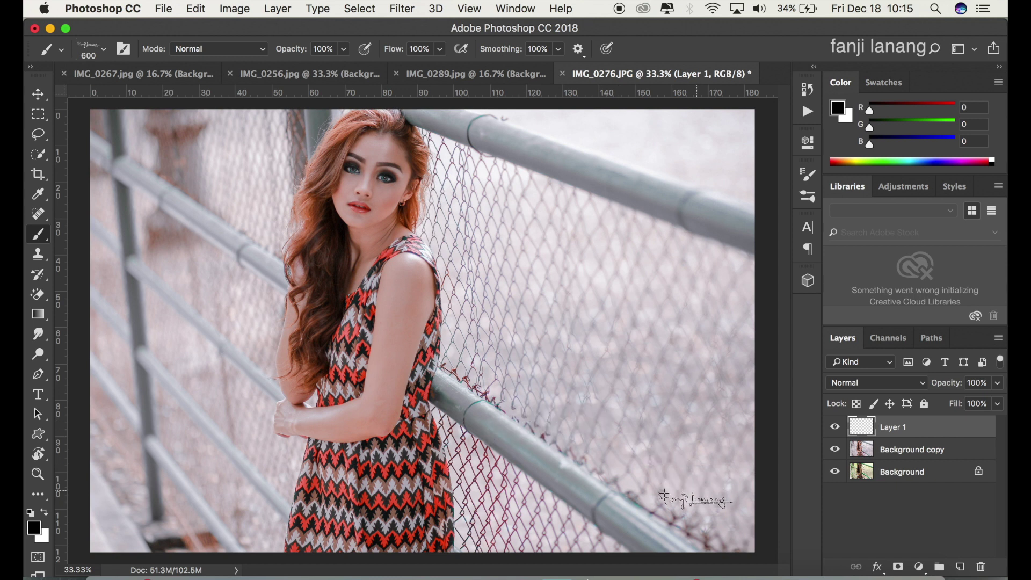
left_click(697, 529)
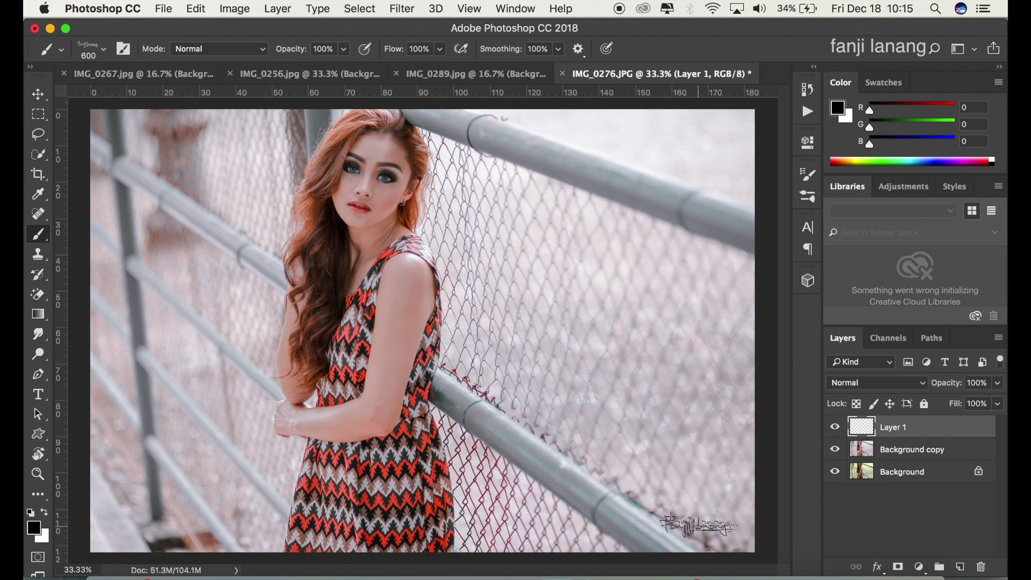